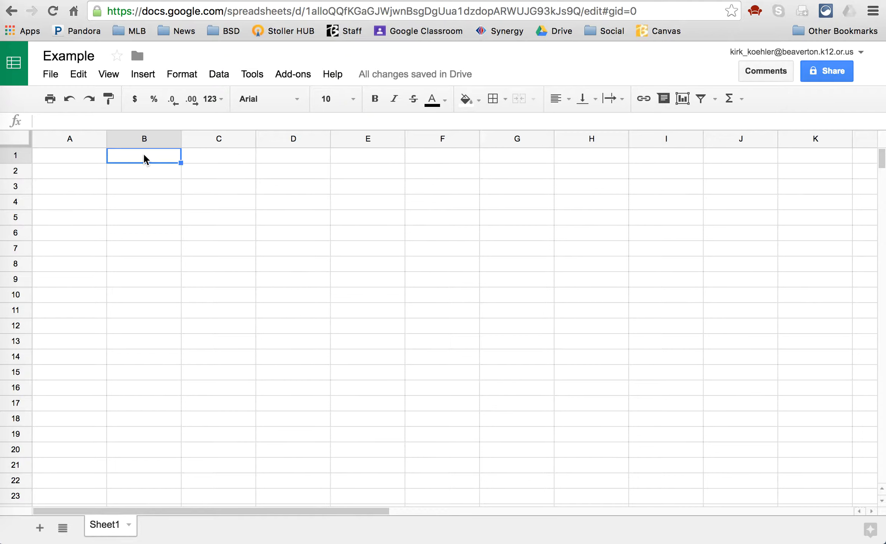
# - Enter the column headers x in cell B1 and y in cell C1
pyautogui.write('x')
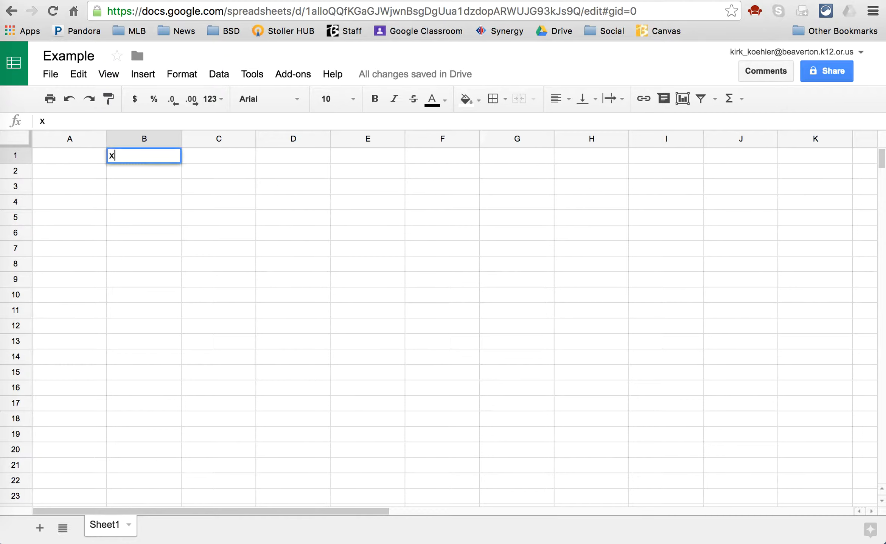
pyautogui.press('Tab')
pyautogui.write('y')
pyautogui.press('Return')
pyautogui.press('Up')
pyautogui.press('Left')
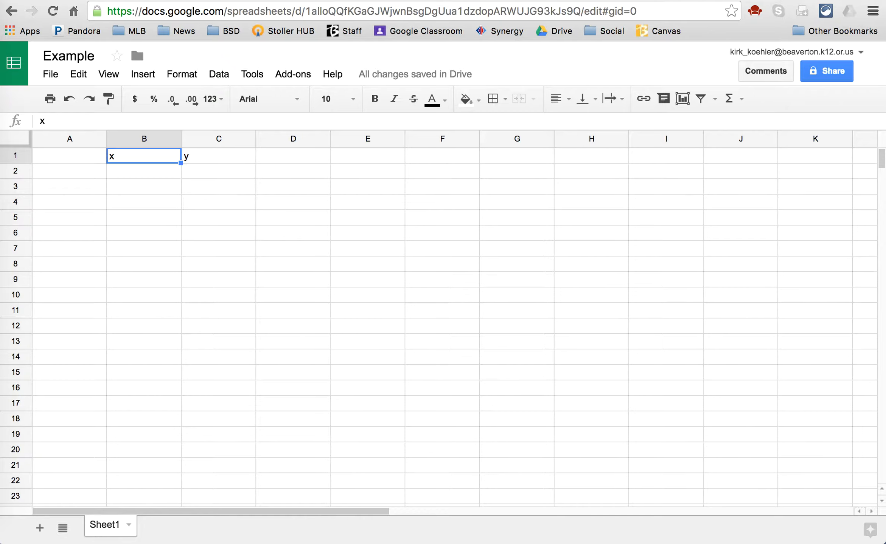
# - Replace the headers with "Weight (g)" in B1 and "Stretch (cm)" in C1
pyautogui.doubleClick(114, 156)
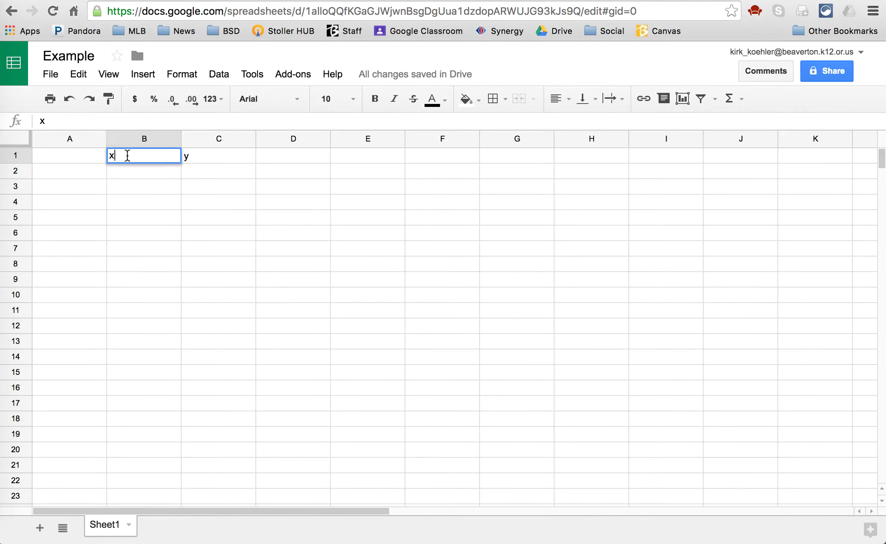
pyautogui.press('BackSpace')
pyautogui.write('Weight (g)')
pyautogui.click(193, 160)
pyautogui.write('S')
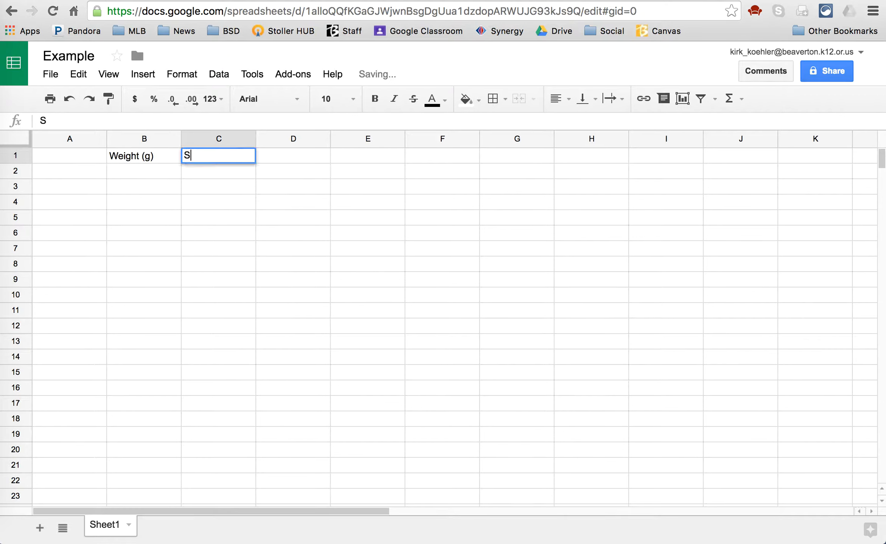
pyautogui.write('tretch (cm)')
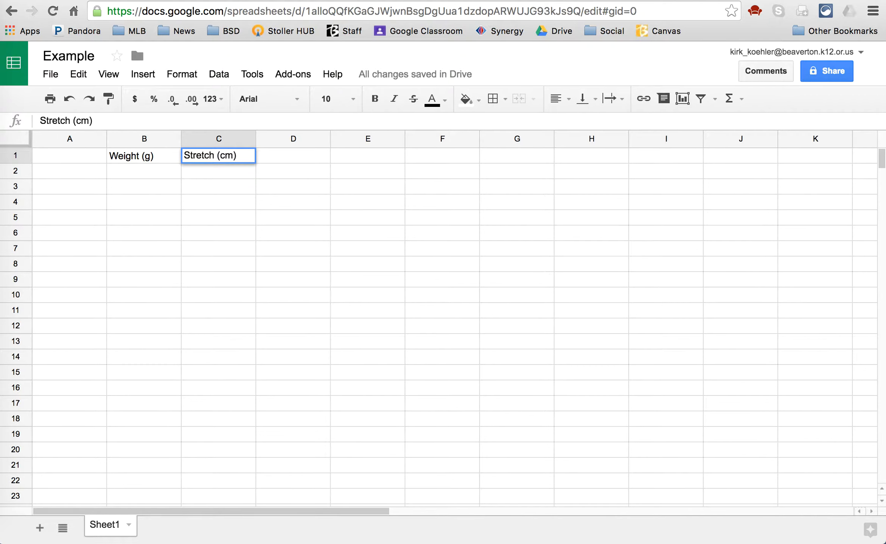
pyautogui.press('Return')
# - Enter the weights 100, 200, 300, 400 and 500 in cells B2 to B6
pyautogui.press('Left')
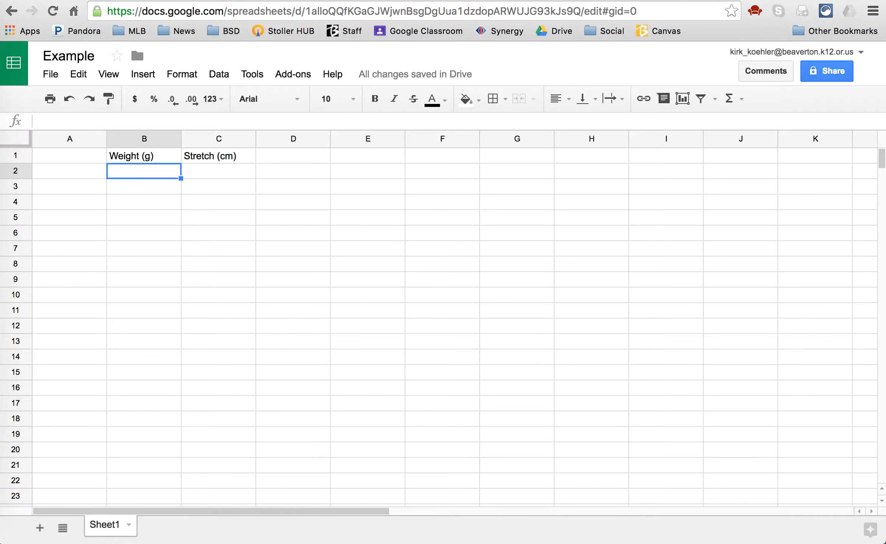
pyautogui.write('100')
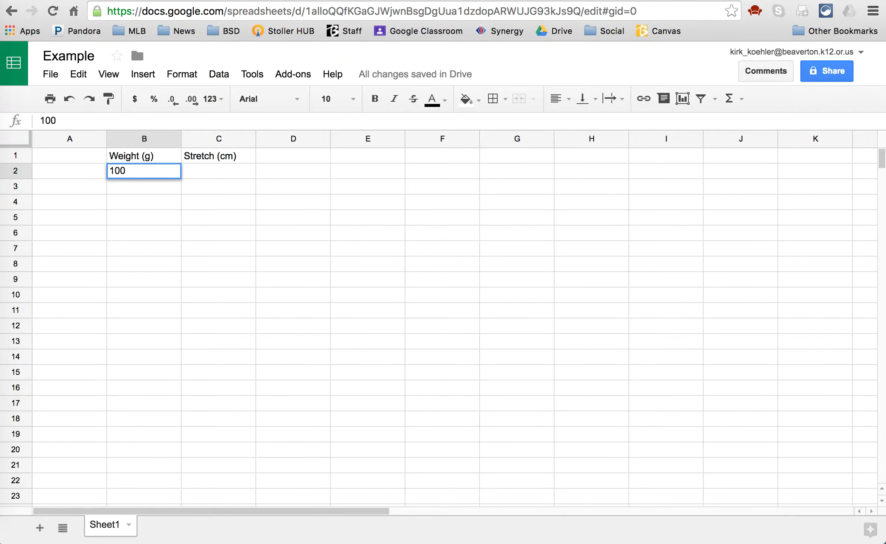
pyautogui.press('Return')
pyautogui.write('200')
pyautogui.press('Return')
pyautogui.write('300')
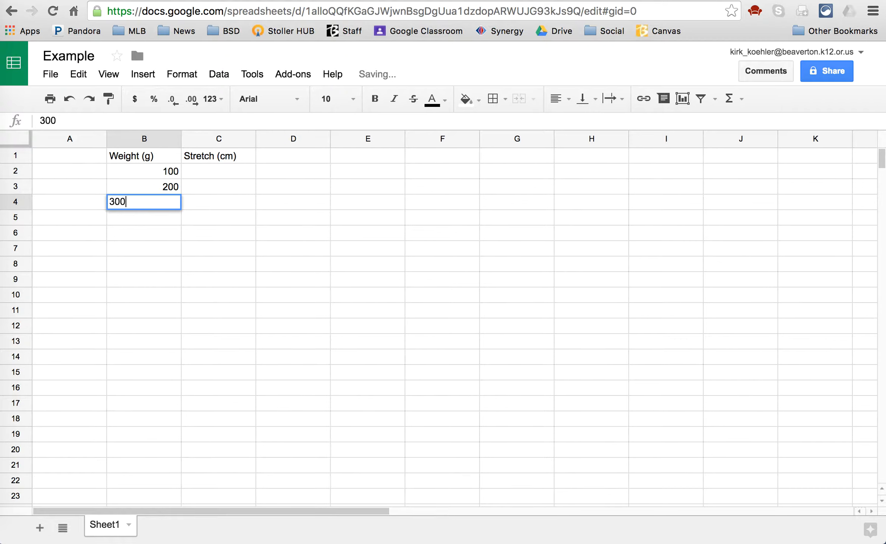
pyautogui.press('Return')
pyautogui.write('400')
pyautogui.press('Return')
pyautogui.write('500')
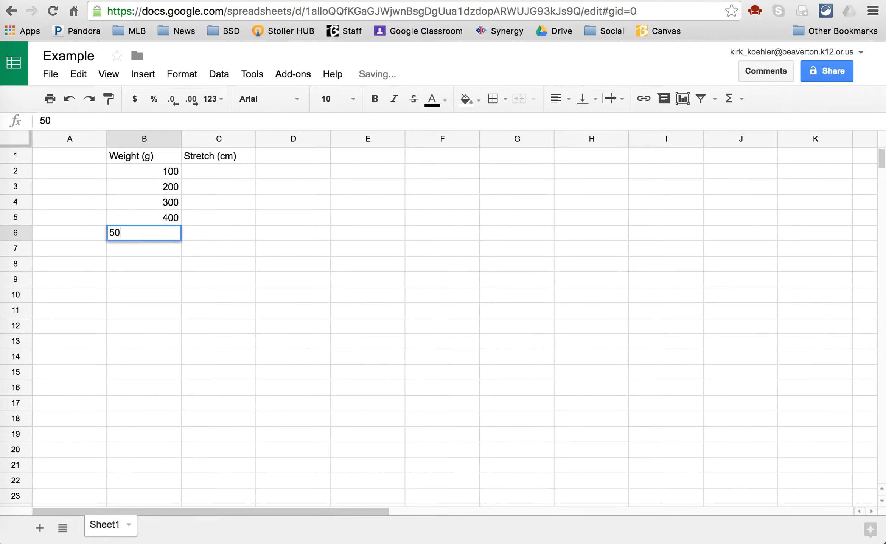
pyautogui.press('Tab')
# - Enter the stretch values 8, 11, 14, 17 and 20 in cells C2 to C6
pyautogui.press('Up')
pyautogui.press('Up')
pyautogui.press('Up')
pyautogui.press('Up')
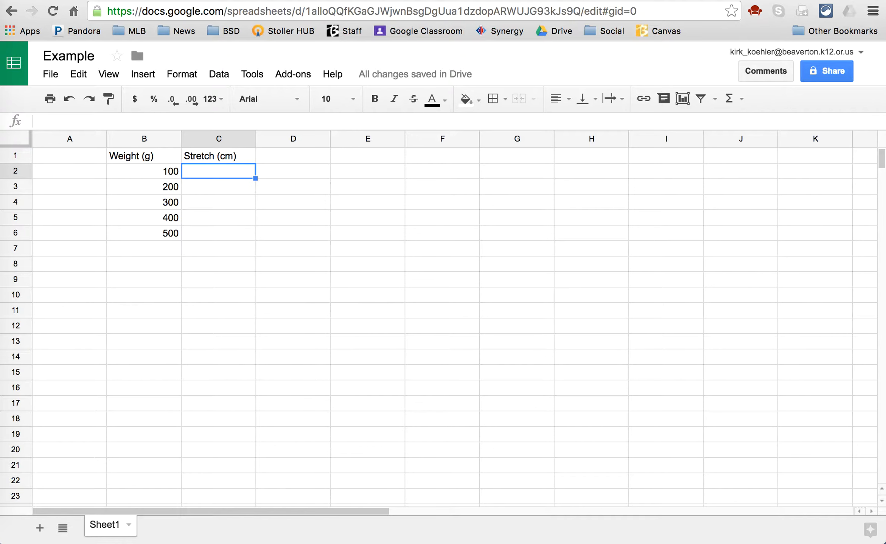
pyautogui.write('8')
pyautogui.press('Return')
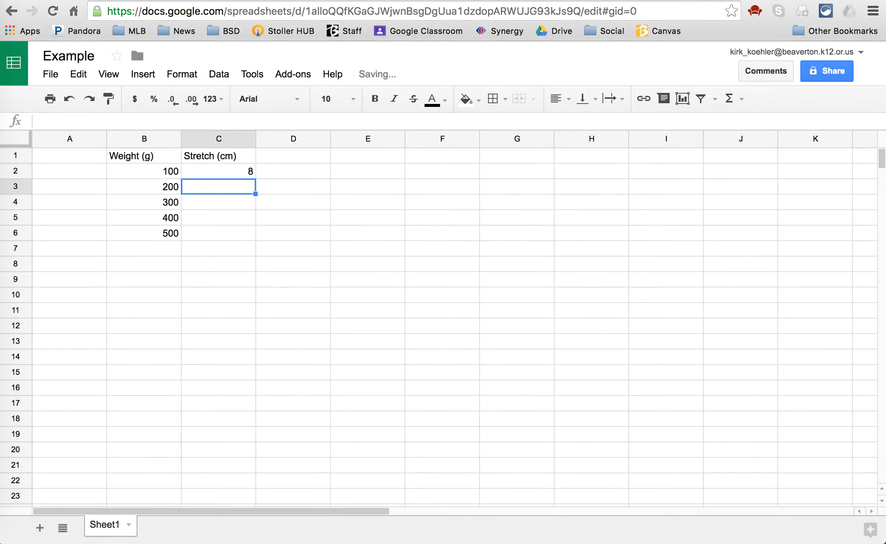
pyautogui.write('11')
pyautogui.press('Return')
pyautogui.write('14')
pyautogui.press('Return')
pyautogui.write('17')
pyautogui.press('Return')
pyautogui.write('20')
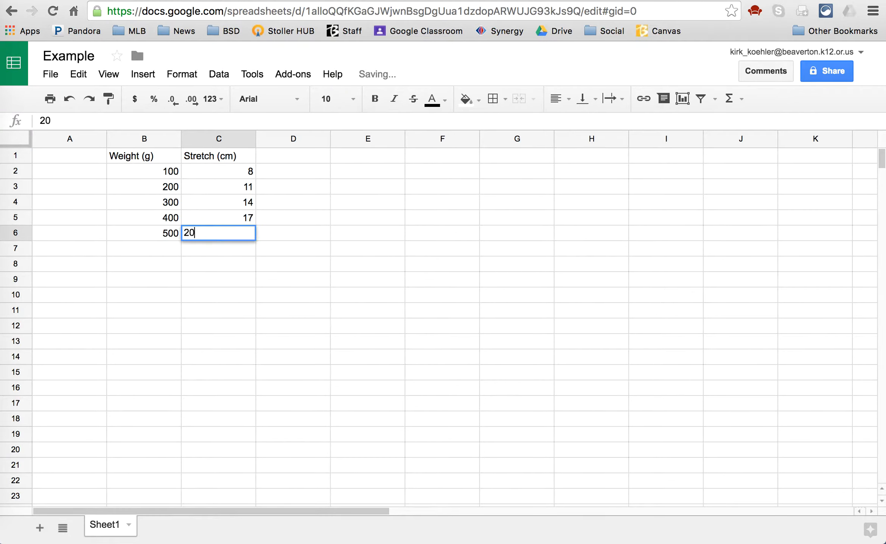
pyautogui.press('Return')
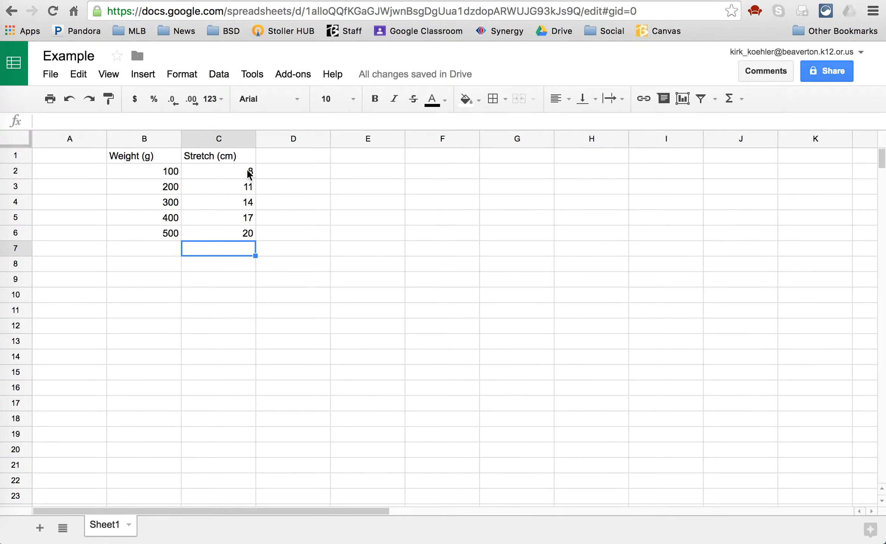
# - Append the unit g to the first weight in B2 so it reads 100g
pyautogui.click(178, 173)
pyautogui.click(179, 173)
pyautogui.doubleClick(180, 173)
pyautogui.write('g')
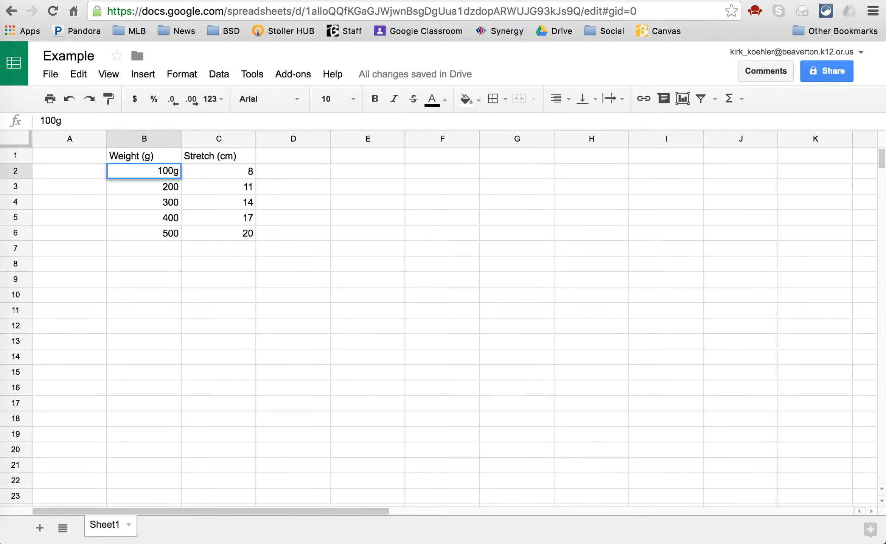
pyautogui.press('Return')
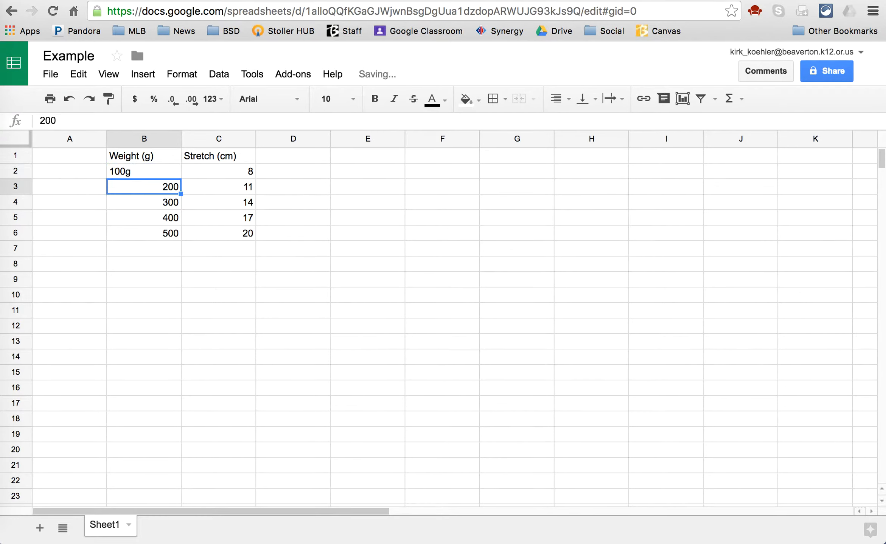
# - Remove the unit from cell B2, leaving the plain number 100
pyautogui.click(176, 173)
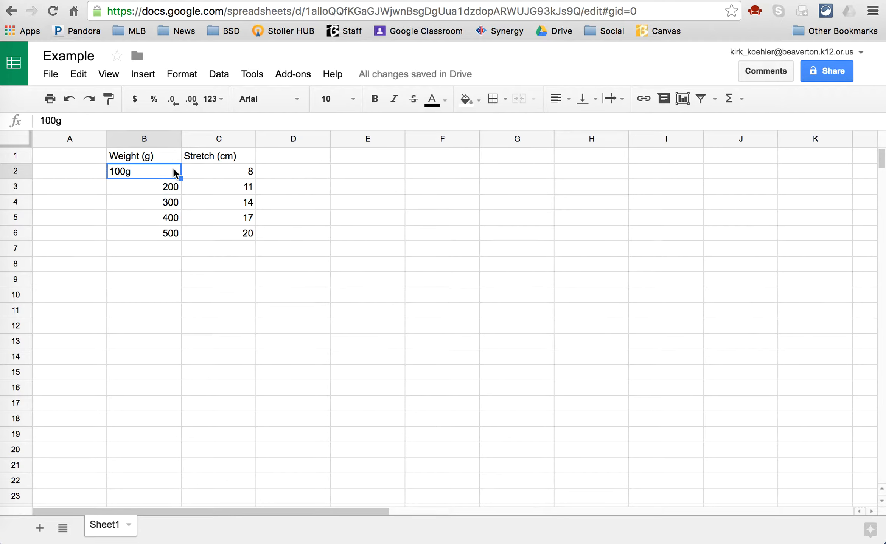
pyautogui.doubleClick(176, 173)
pyautogui.press('BackSpace')
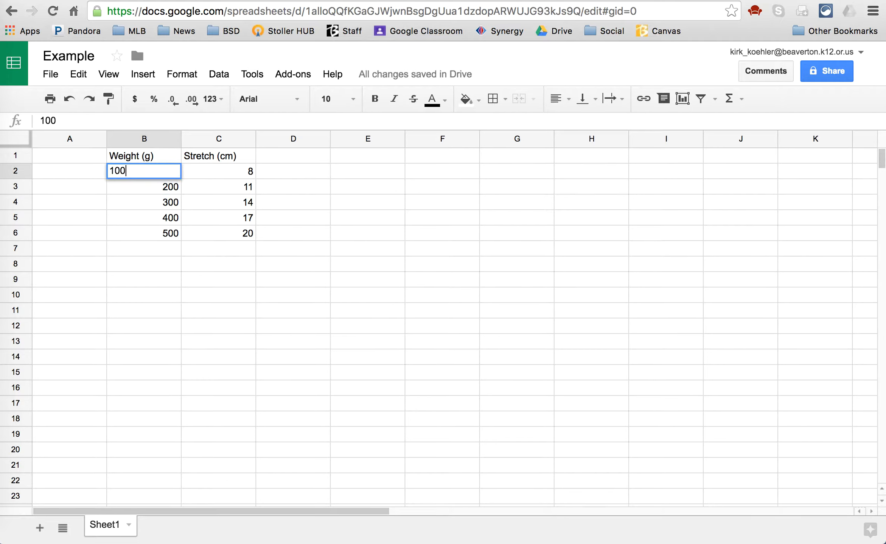
pyautogui.press('Return')
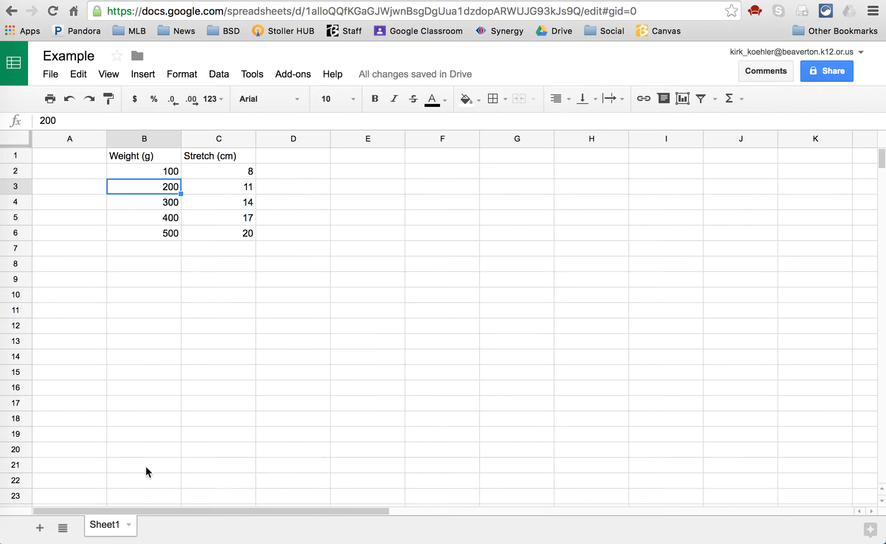
pyautogui.scroll(-5, 156, 407)
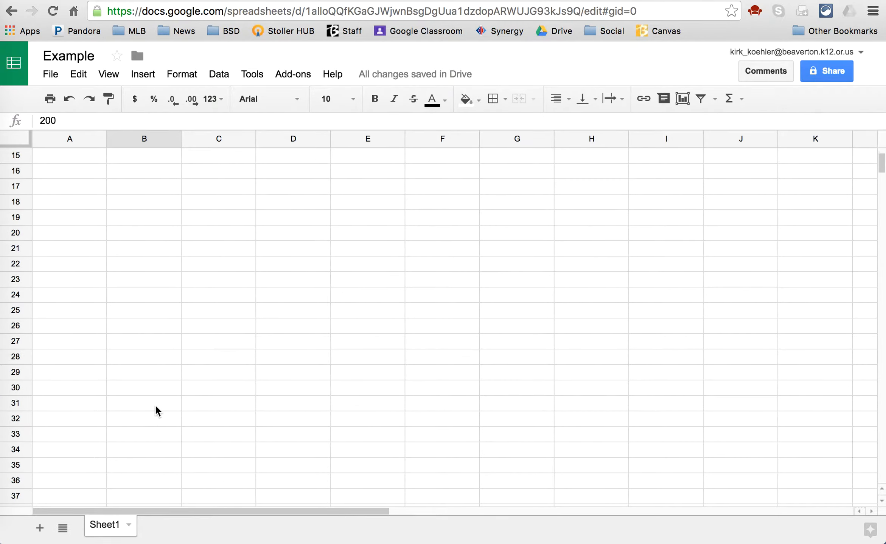
pyautogui.scroll(5, 156, 407)
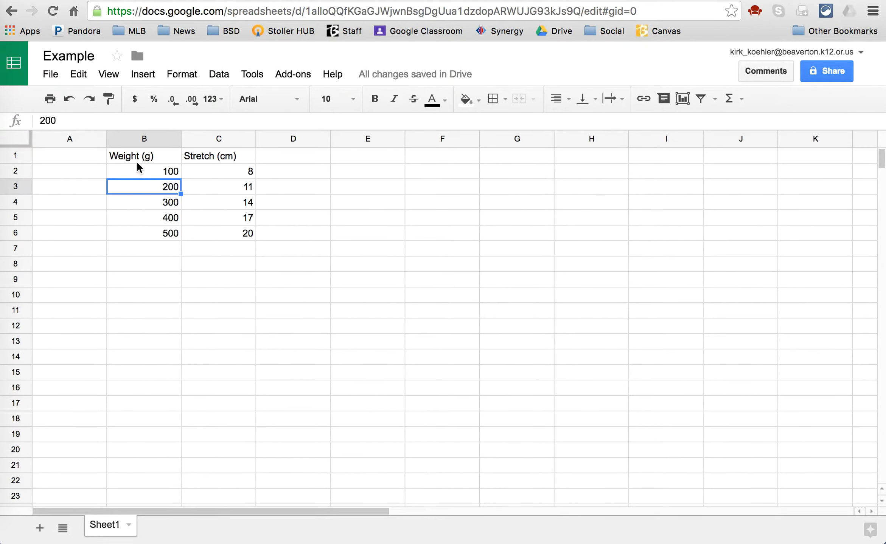
pyautogui.moveTo(131, 158); pyautogui.dragTo(152, 171)
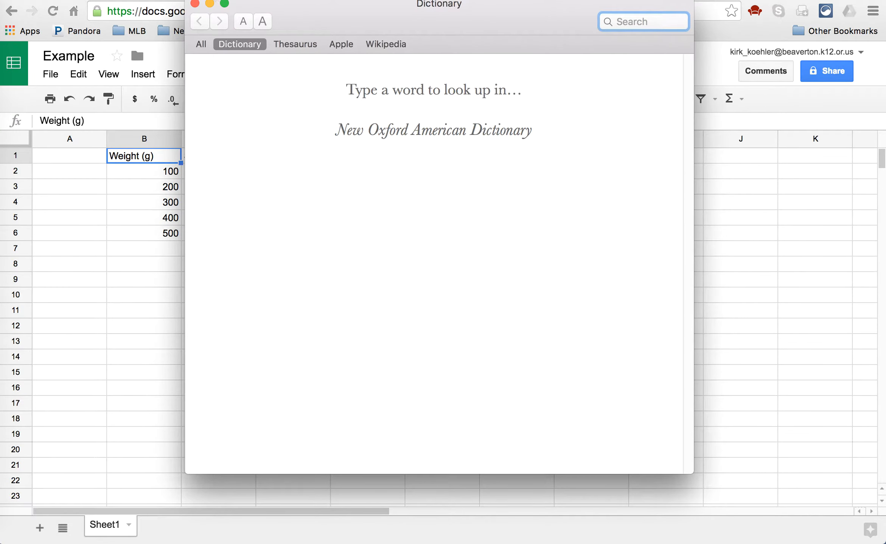
pyautogui.click(195, 3)
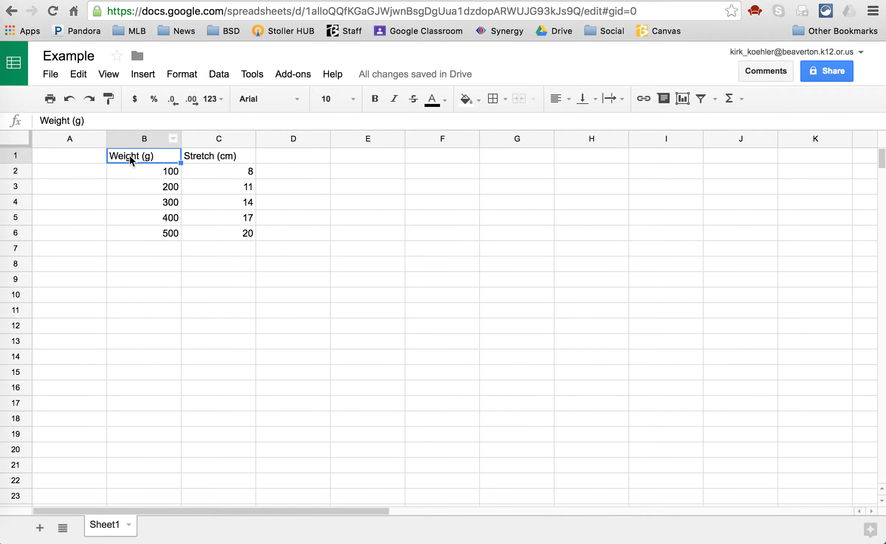
# - Start a new chart from the weight and stretch data, including headers, in B1:C6
pyautogui.moveTo(130, 159); pyautogui.dragTo(230, 239)
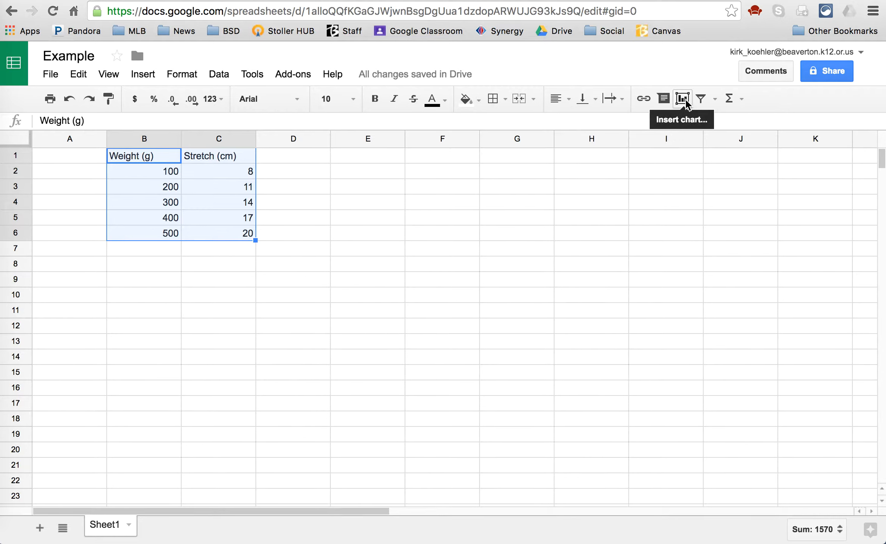
pyautogui.click(144, 76)
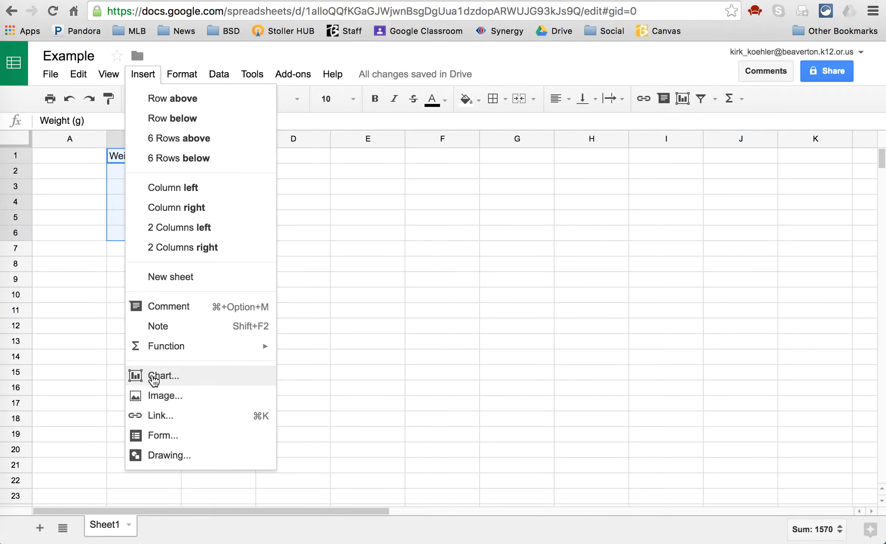
pyautogui.click(154, 377)
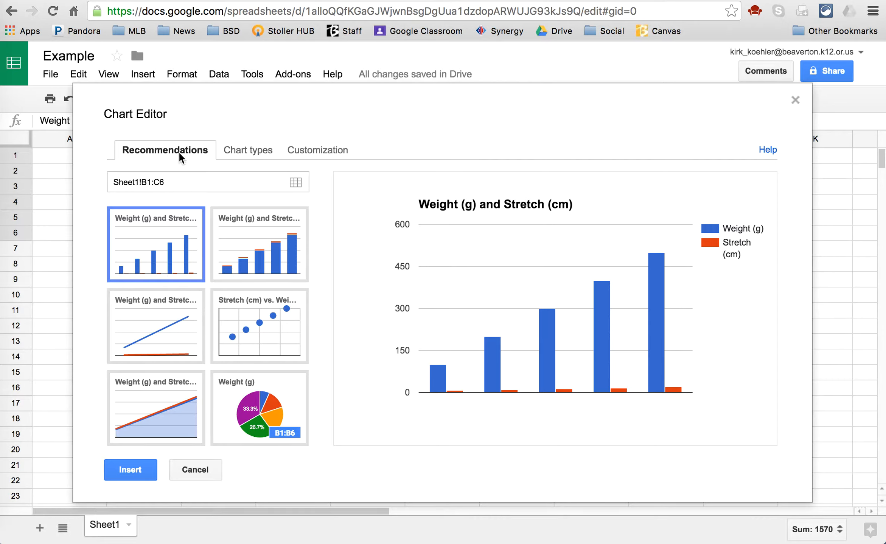
# - Set the chart type to the standard scatter chart
pyautogui.click(246, 154)
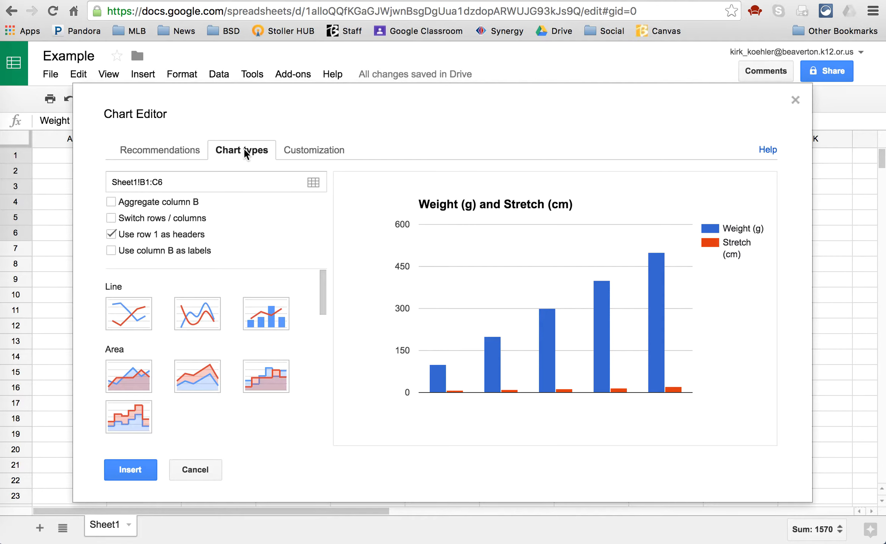
pyautogui.scroll(-5, 231, 297)
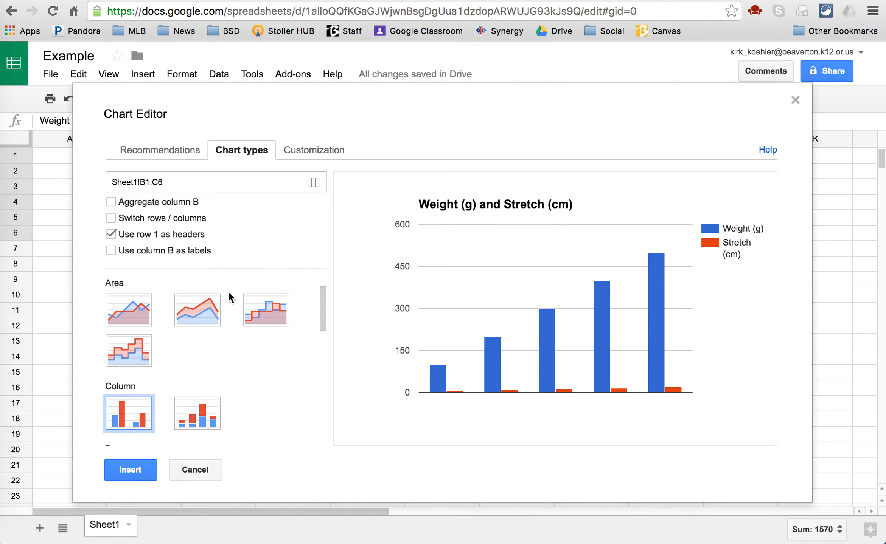
pyautogui.scroll(-6, 227, 290)
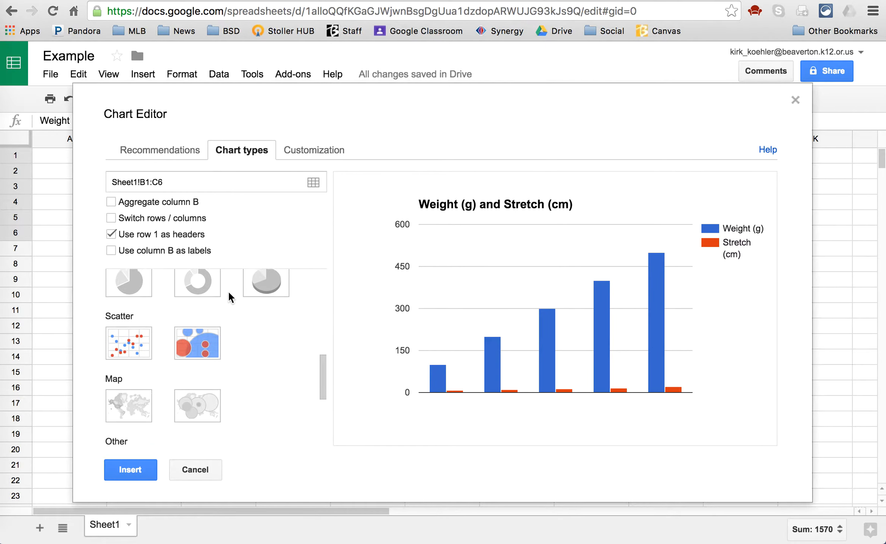
pyautogui.click(125, 321)
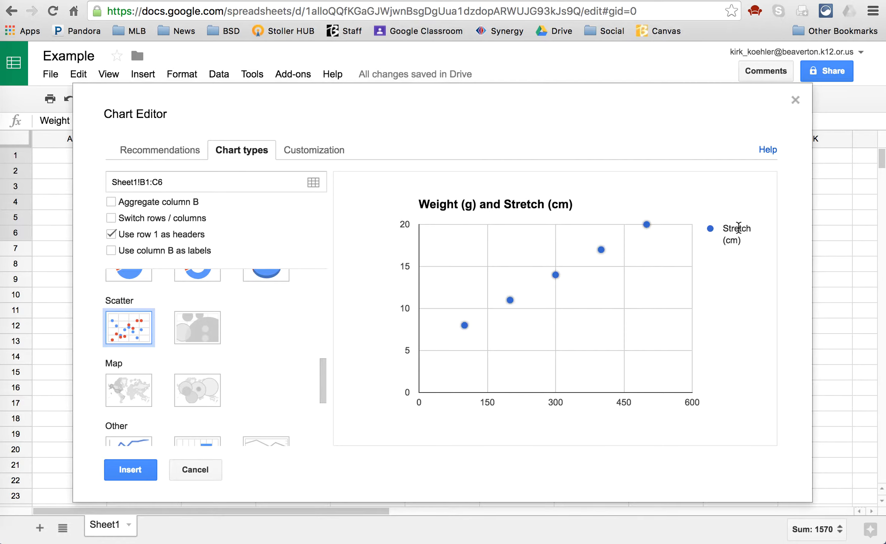
# - Set the chart title to "The Effect of Weight on Rubber Band Stretch"
pyautogui.click(319, 154)
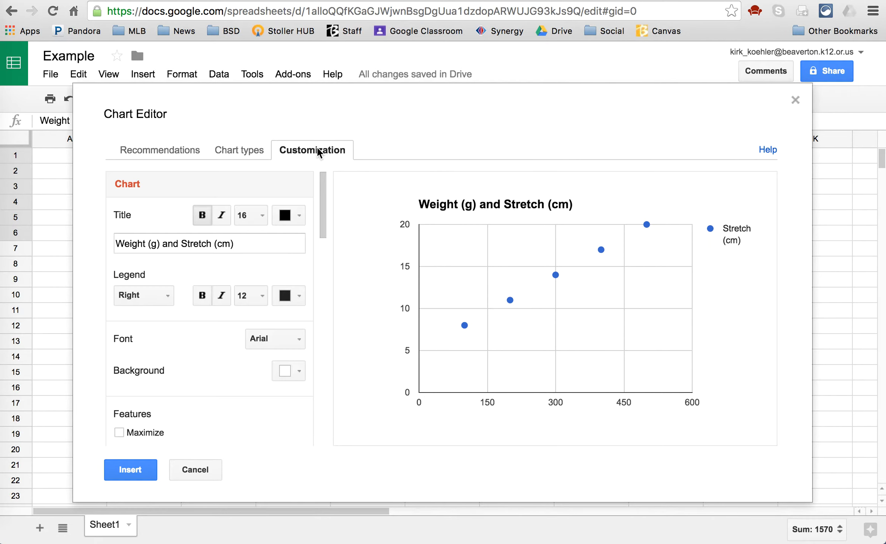
pyautogui.tripleClick(184, 243)
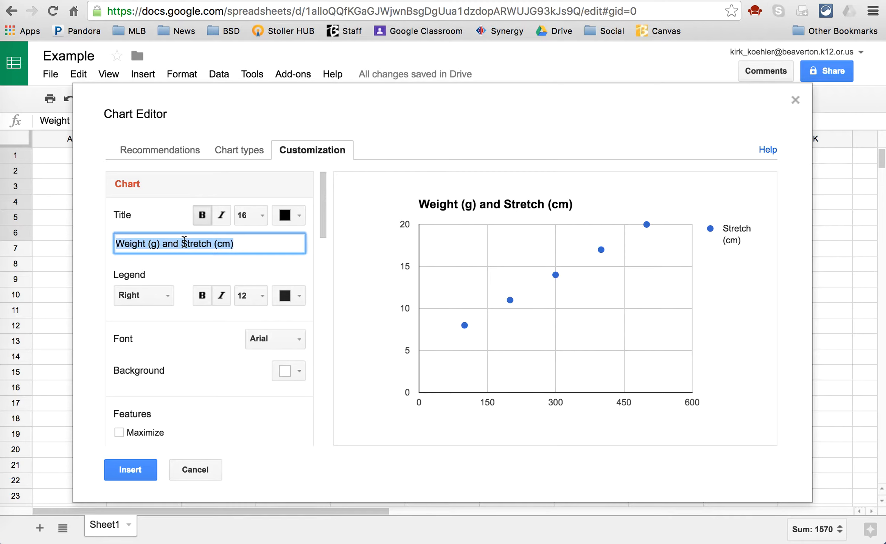
pyautogui.write('The Effect of Weight on ')
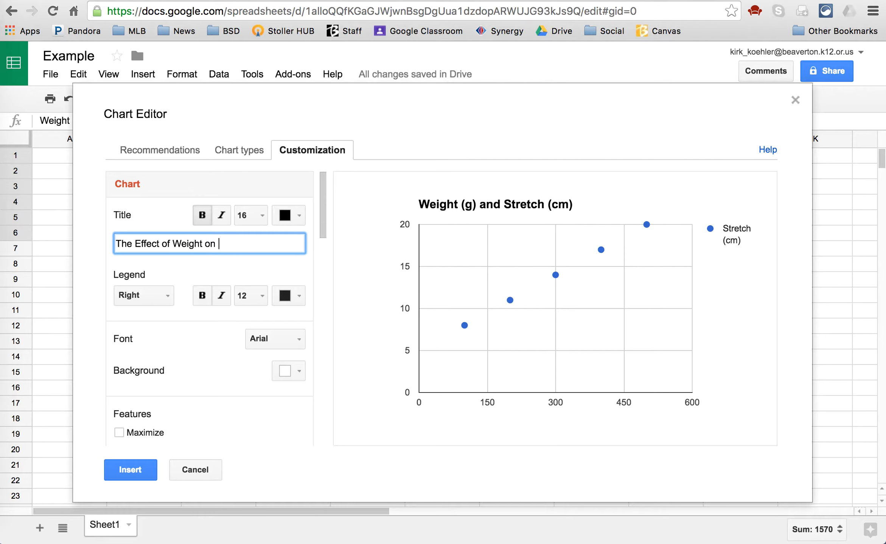
pyautogui.write('Rubber Band Stretch')
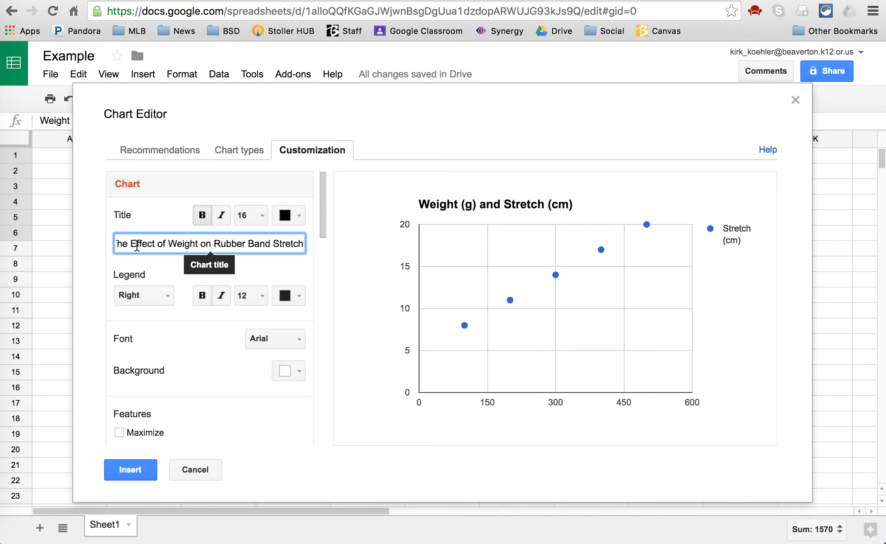
# - Set the horizontal axis title to "Weight (g)"
pyautogui.scroll(-5, 151, 261)
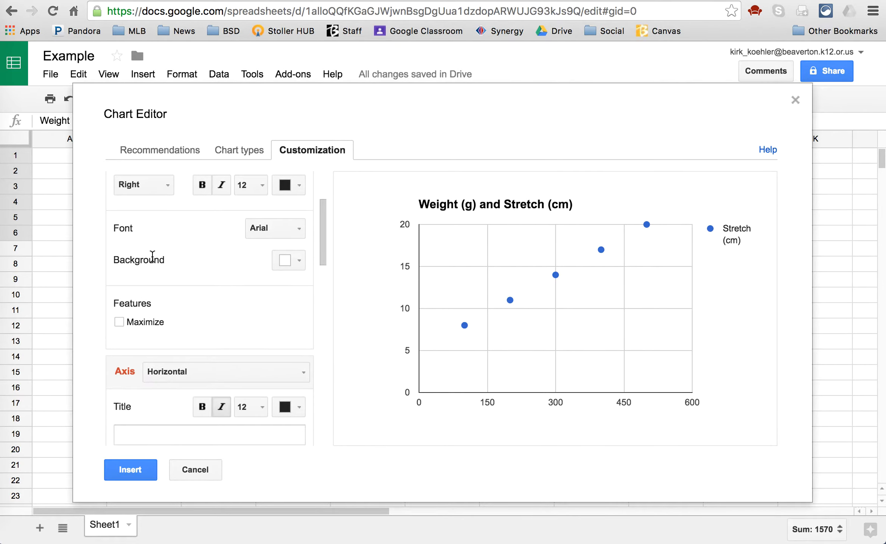
pyautogui.scroll(-2, 151, 254)
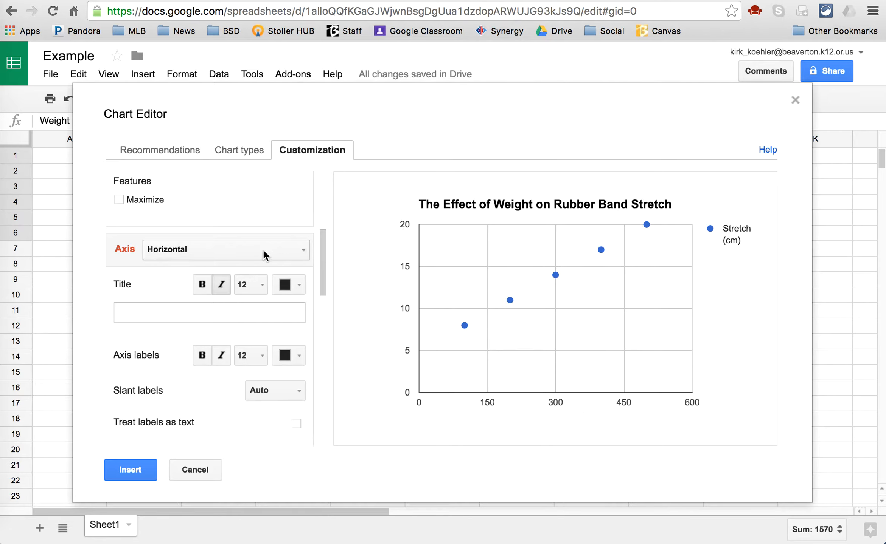
pyautogui.click(200, 306)
pyautogui.write('wi')
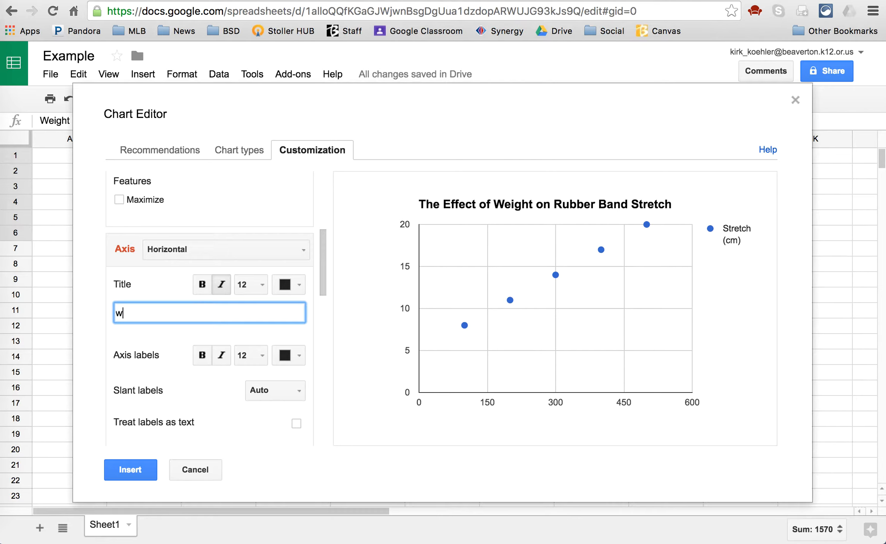
pyautogui.press('BackSpace')
pyautogui.press('BackSpace')
pyautogui.write('Weight (g)')
pyautogui.scroll(-3, 208, 313)
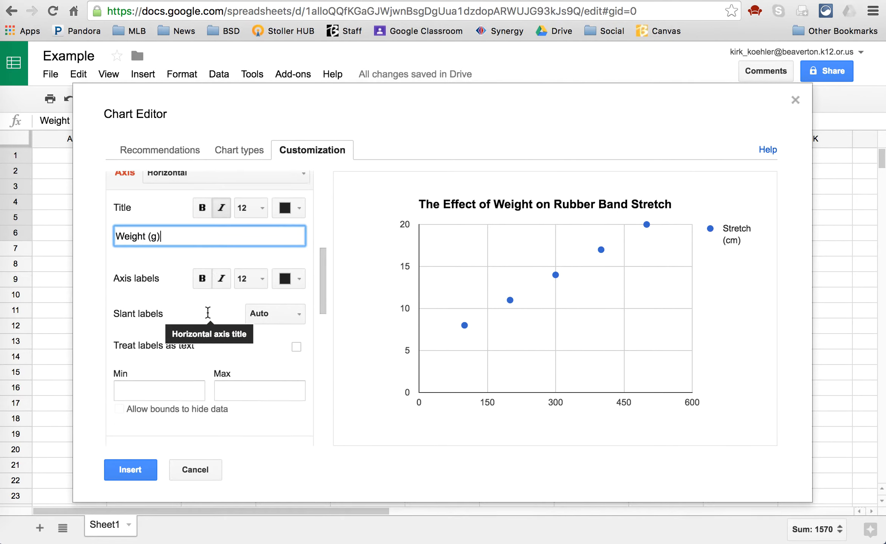
pyautogui.click(347, 386)
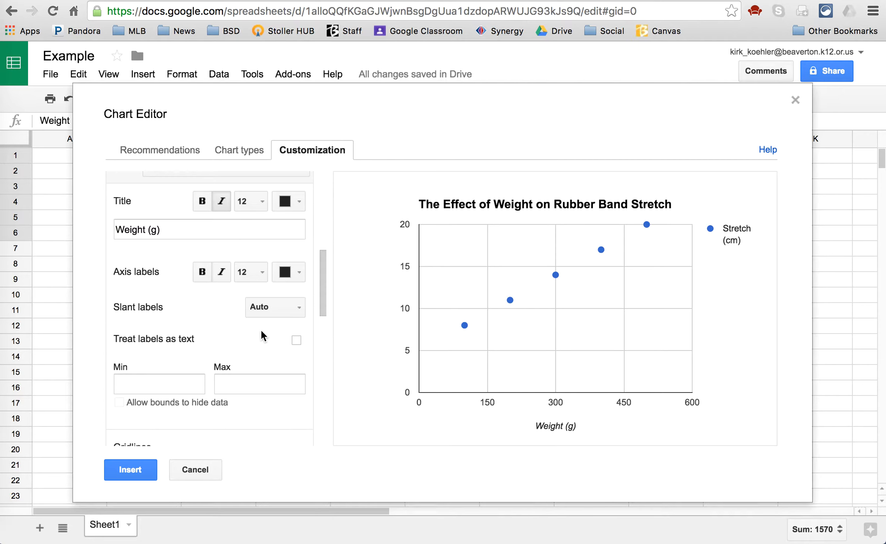
# - Set the left vertical axis title to "Stretch of rubber band (cm)"
pyautogui.scroll(2, 260, 328)
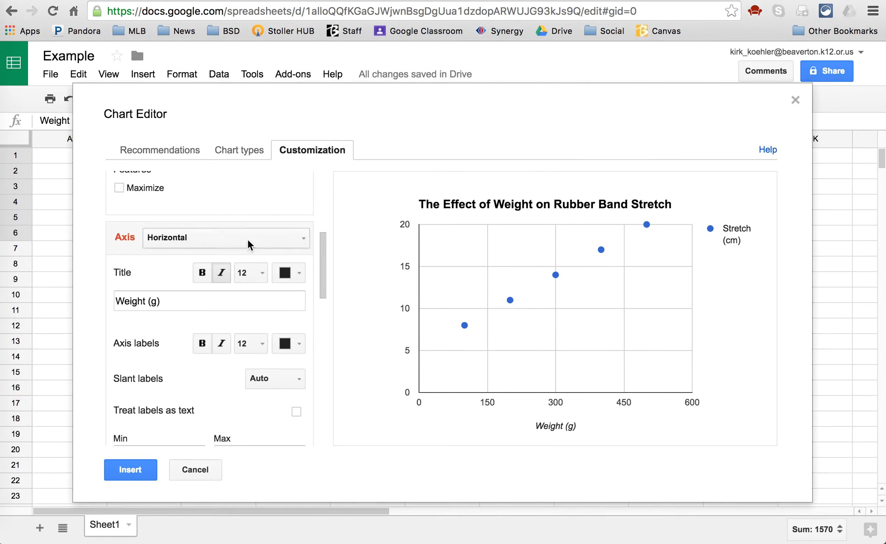
pyautogui.click(247, 238)
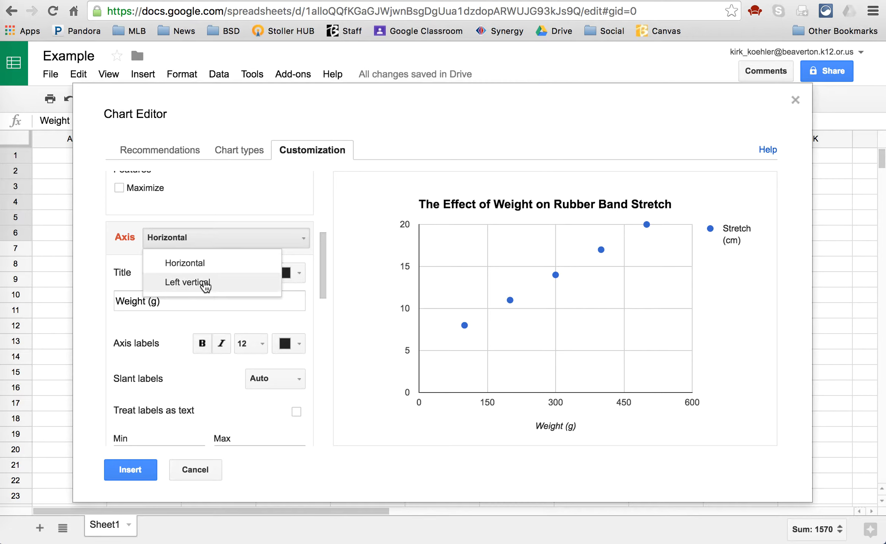
pyautogui.click(188, 284)
pyautogui.click(157, 300)
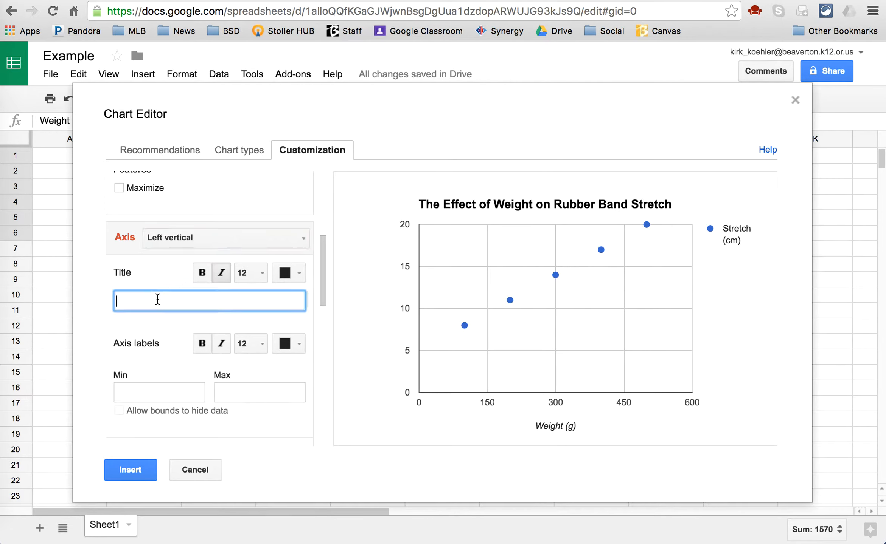
pyautogui.write('Stretch of rubber band (cm)')
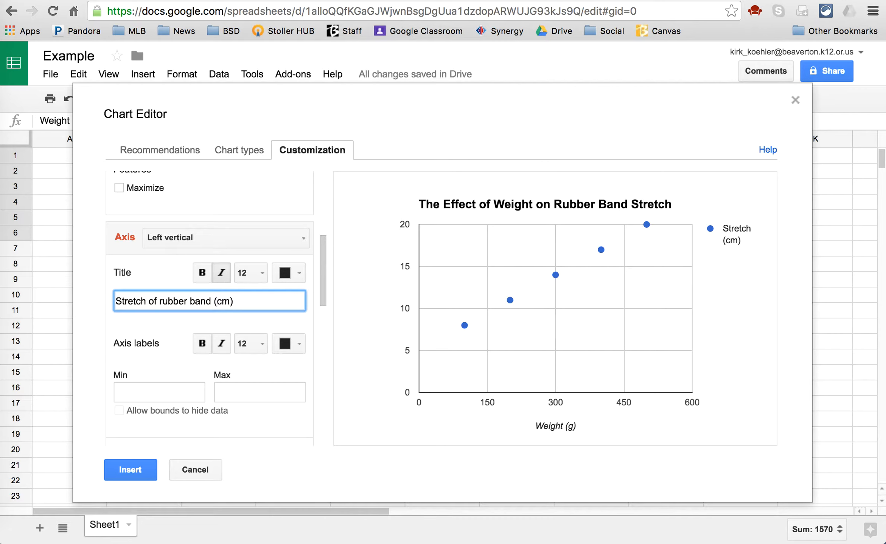
pyautogui.click(185, 325)
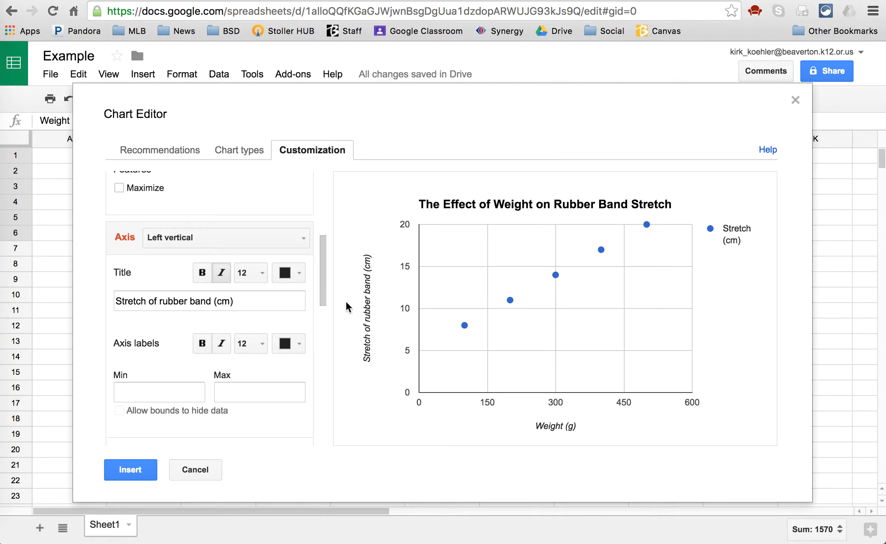
# - Remove the chart's legend by setting its position to None
pyautogui.scroll(1, 203, 317)
pyautogui.scroll(5, 202, 318)
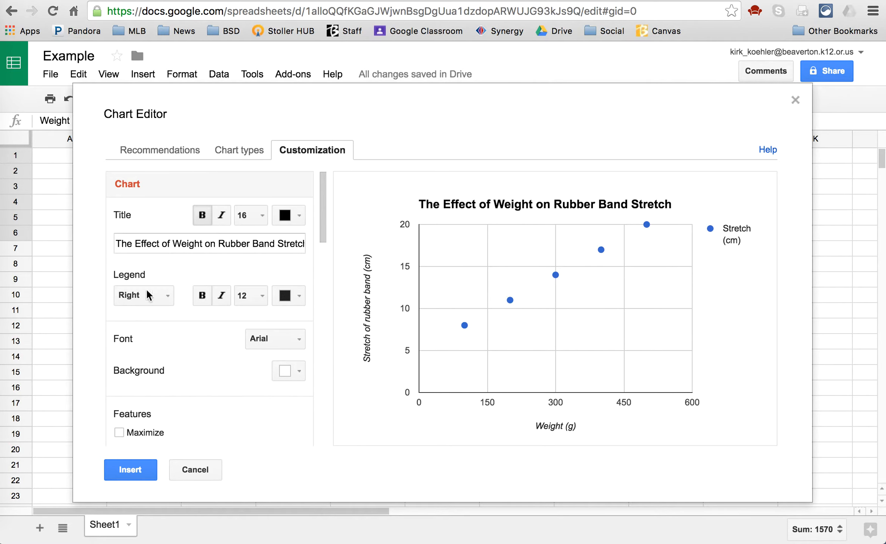
pyautogui.click(162, 295)
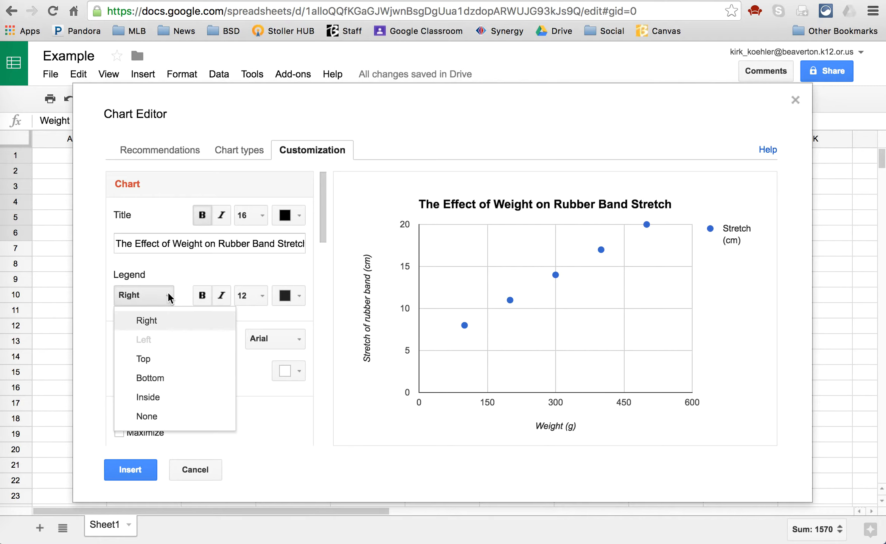
pyautogui.click(156, 419)
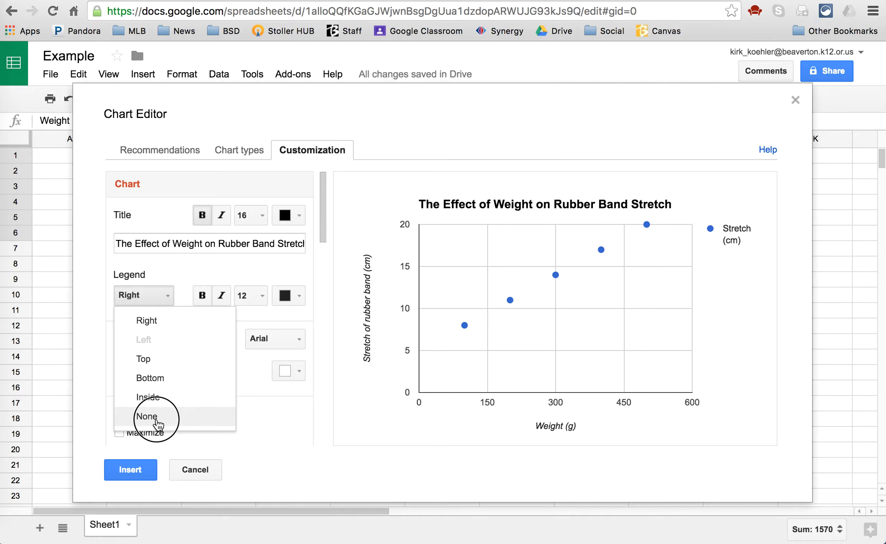
pyautogui.click(156, 420)
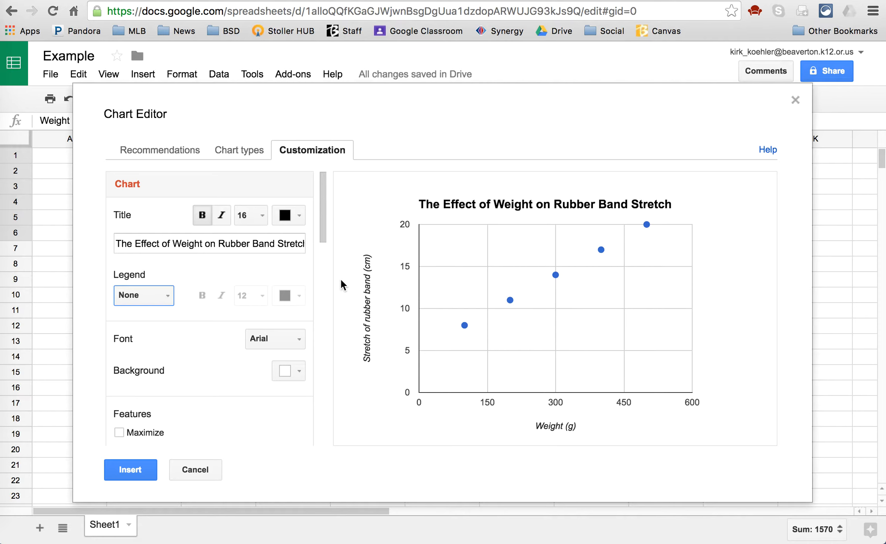
# - Set the maximum of the horizontal weight axis to 1000
pyautogui.scroll(-6, 197, 327)
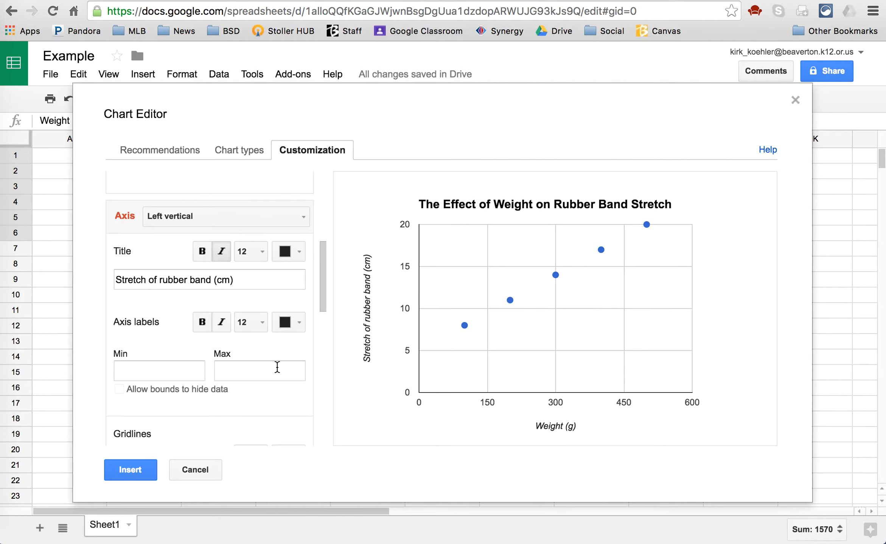
pyautogui.click(213, 224)
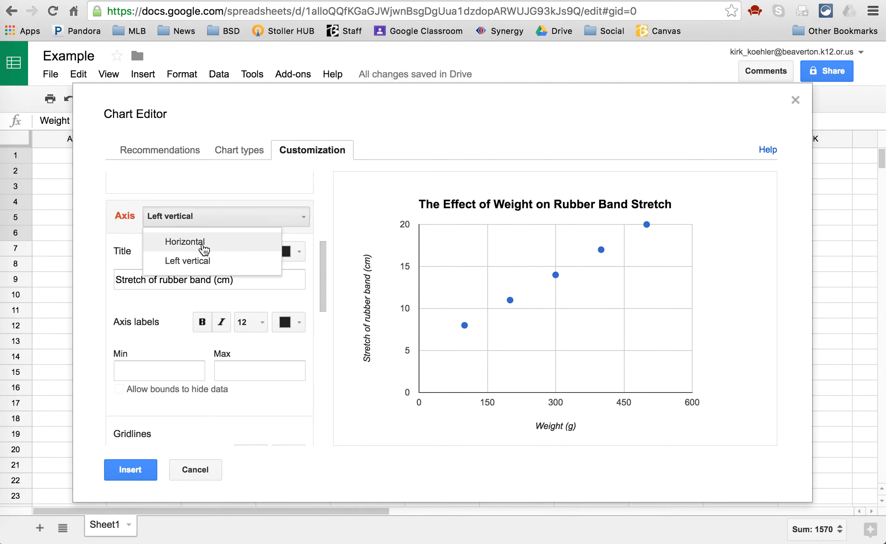
pyautogui.click(206, 246)
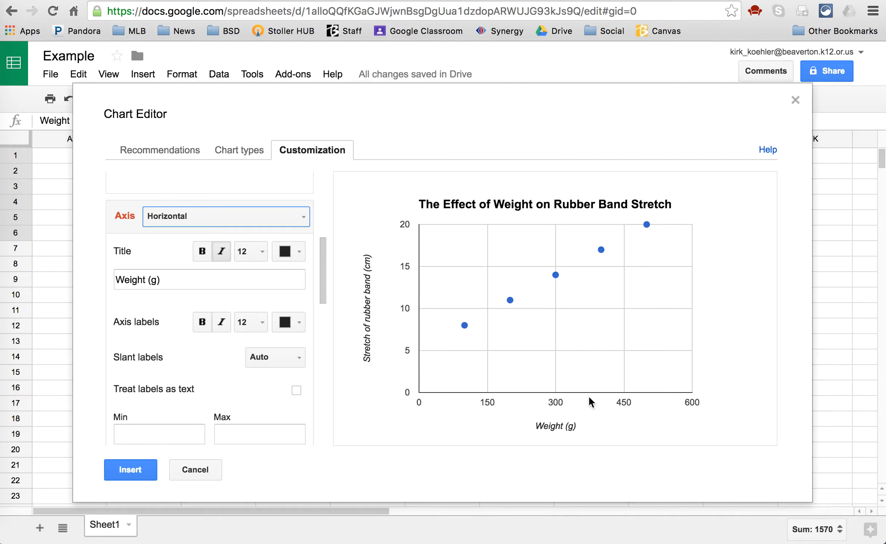
pyautogui.click(248, 433)
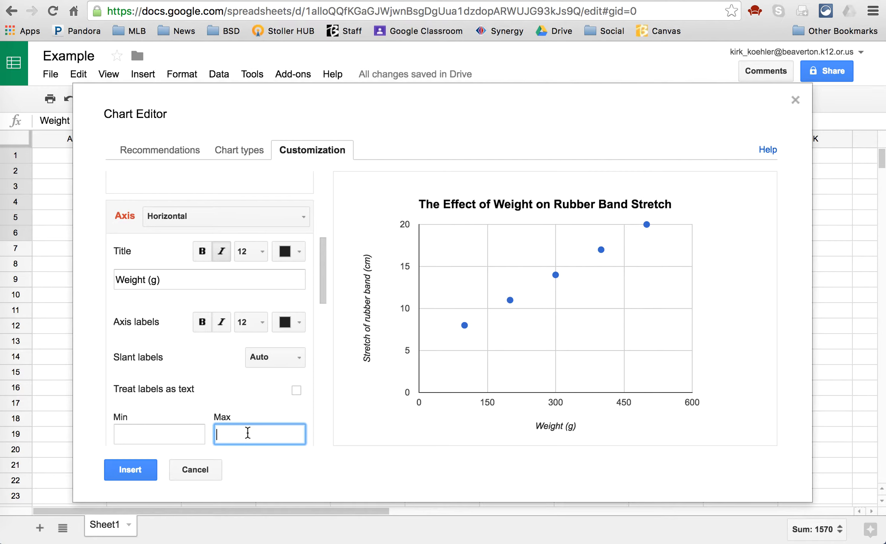
pyautogui.write('1000')
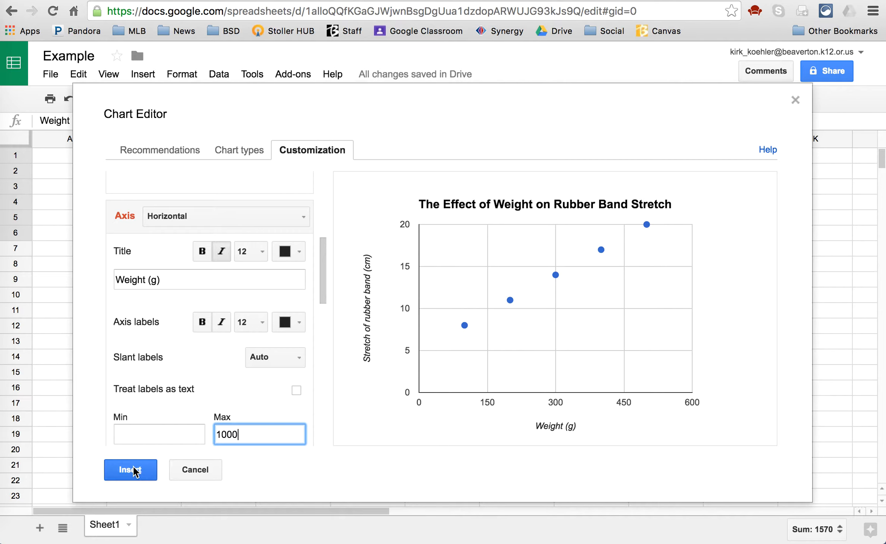
pyautogui.click(369, 470)
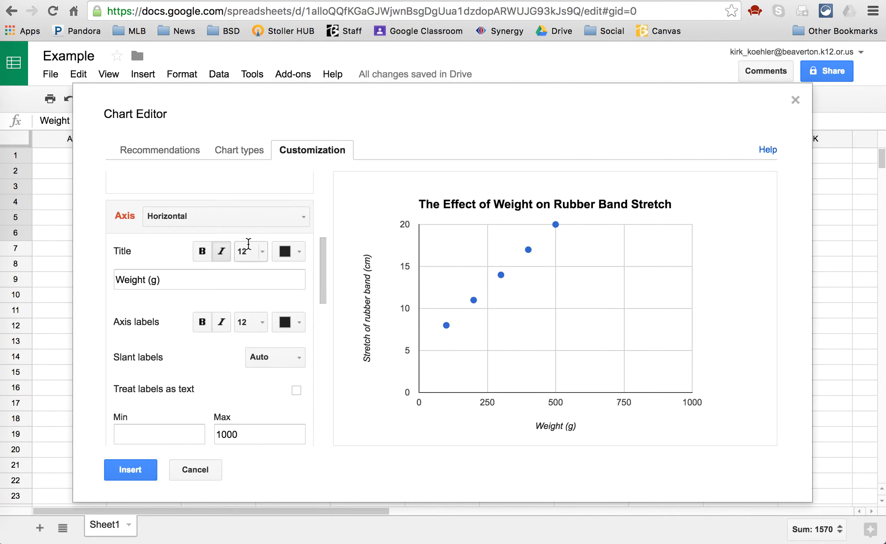
# - Set the maximum of the left vertical stretch axis to 40
pyautogui.click(244, 222)
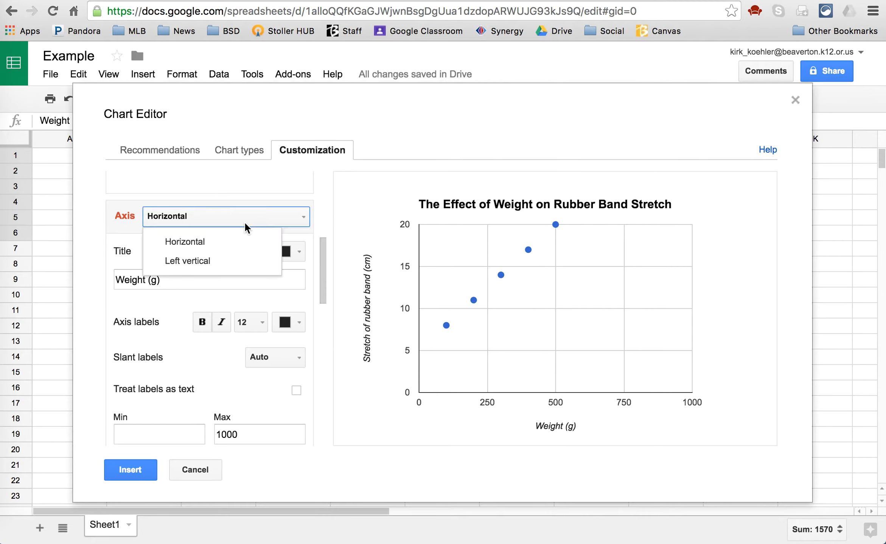
pyautogui.click(201, 256)
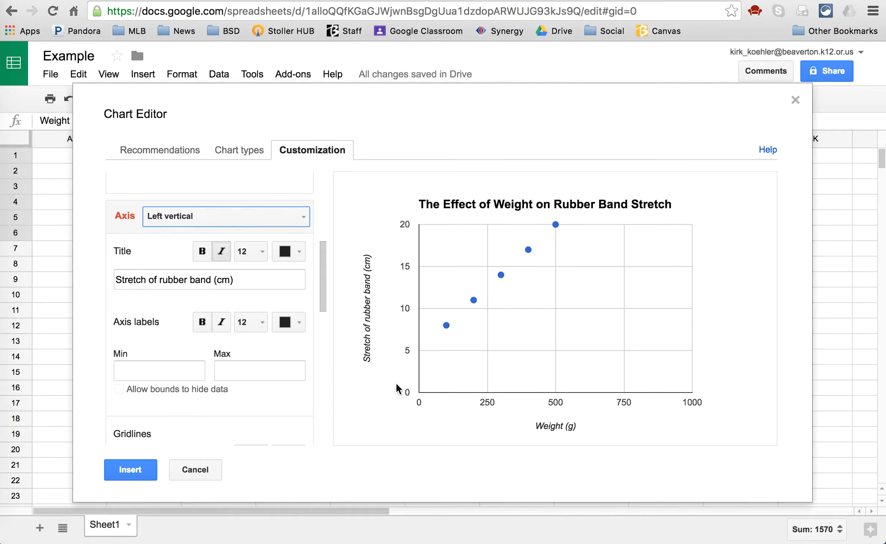
pyautogui.click(244, 370)
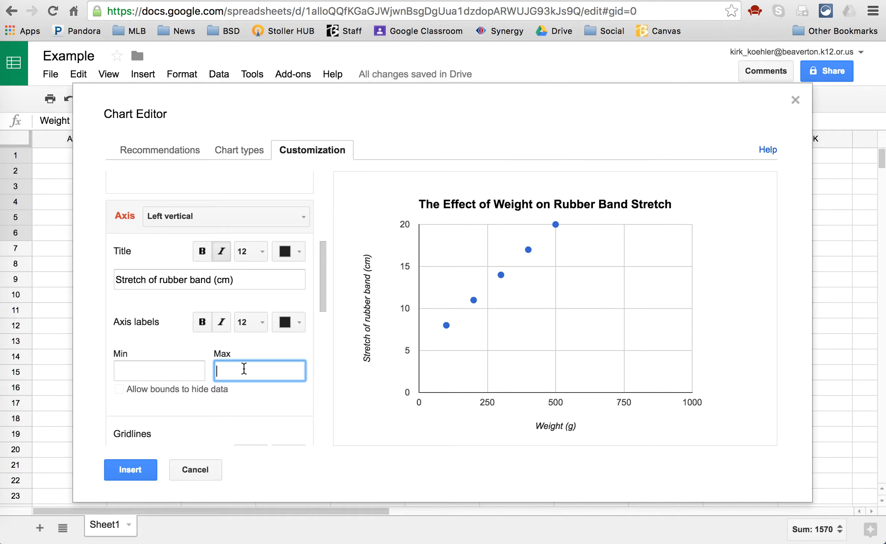
pyautogui.write('40')
pyautogui.click(333, 378)
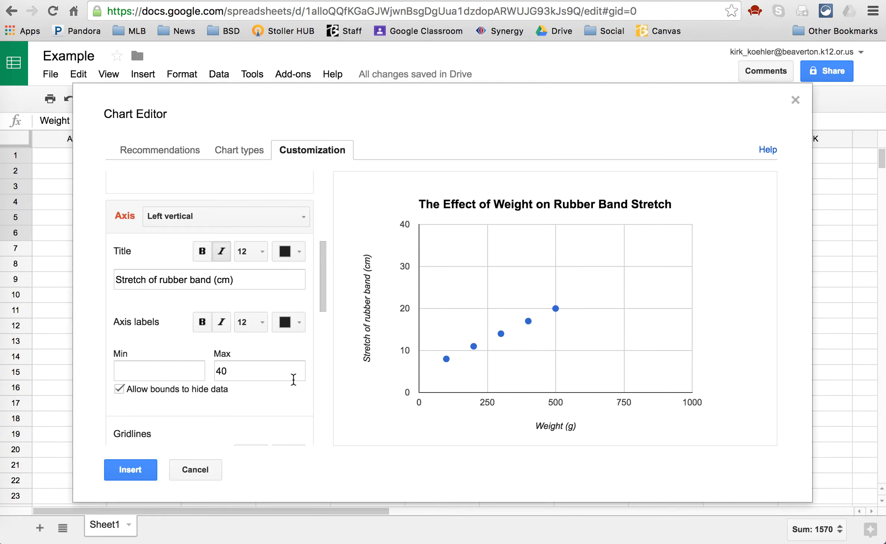
# - Change the colour of the left vertical axis's major gridlines to dark grey
pyautogui.scroll(-2, 247, 349)
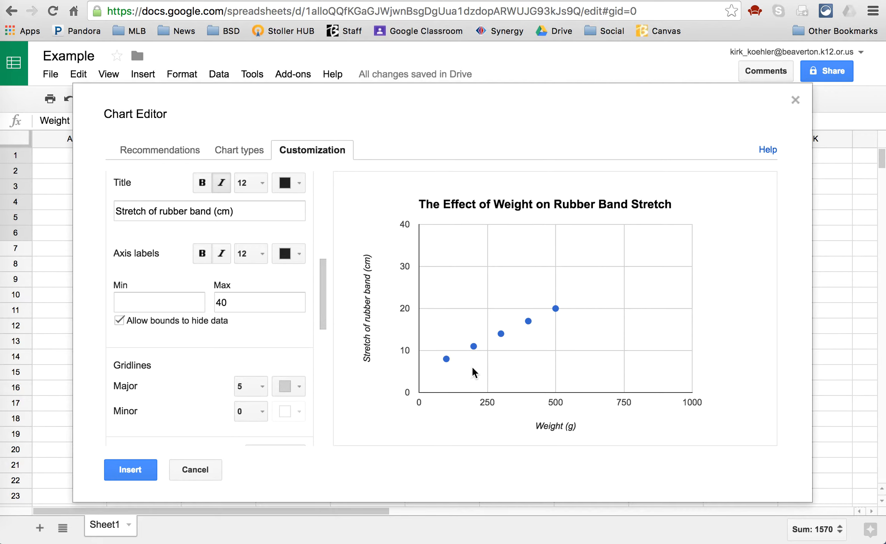
pyautogui.moveTo(442, 360)
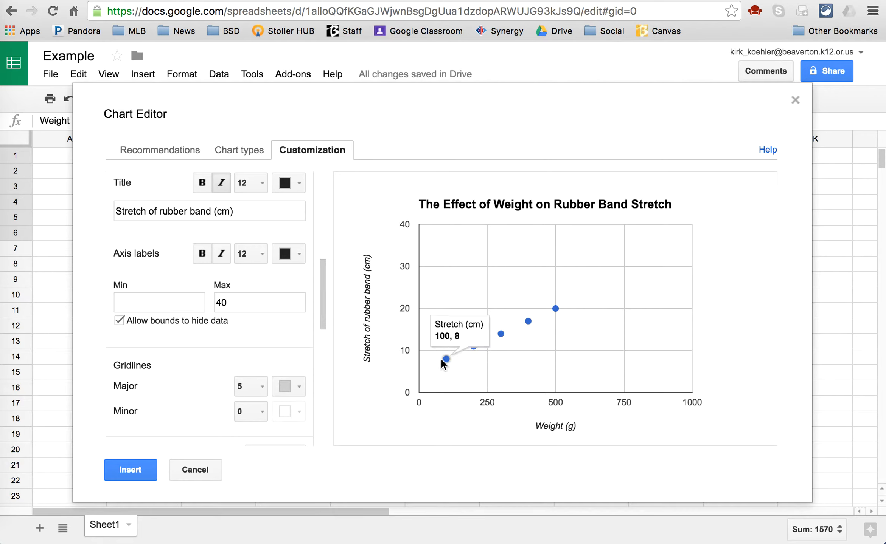
pyautogui.moveTo(473, 348)
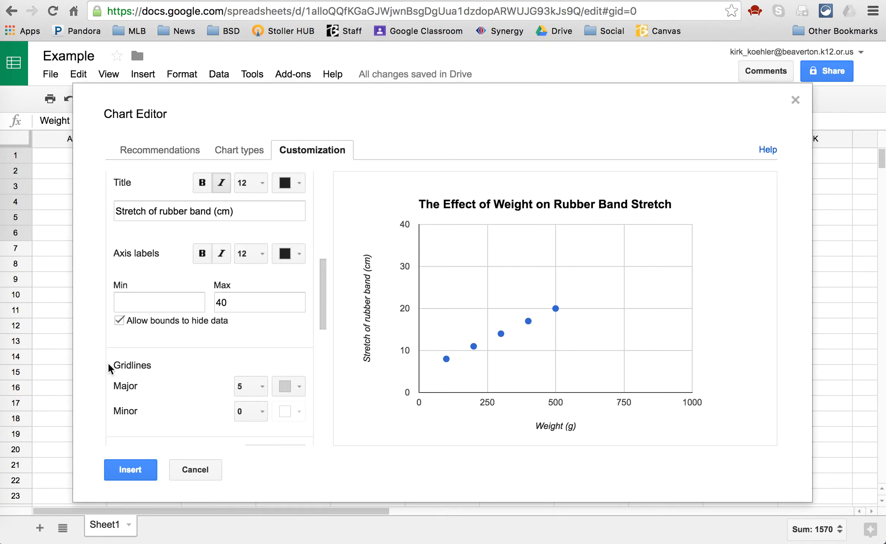
pyautogui.scroll(3, 191, 368)
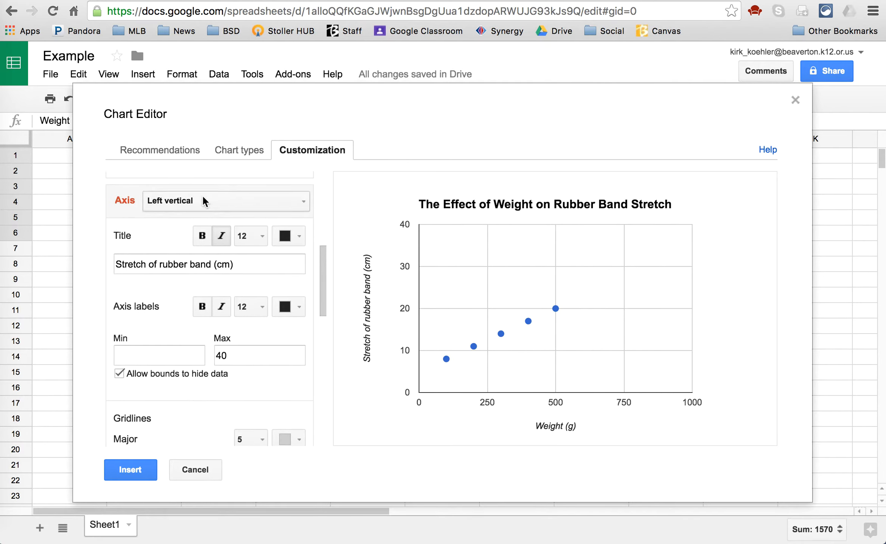
pyautogui.scroll(-4, 157, 369)
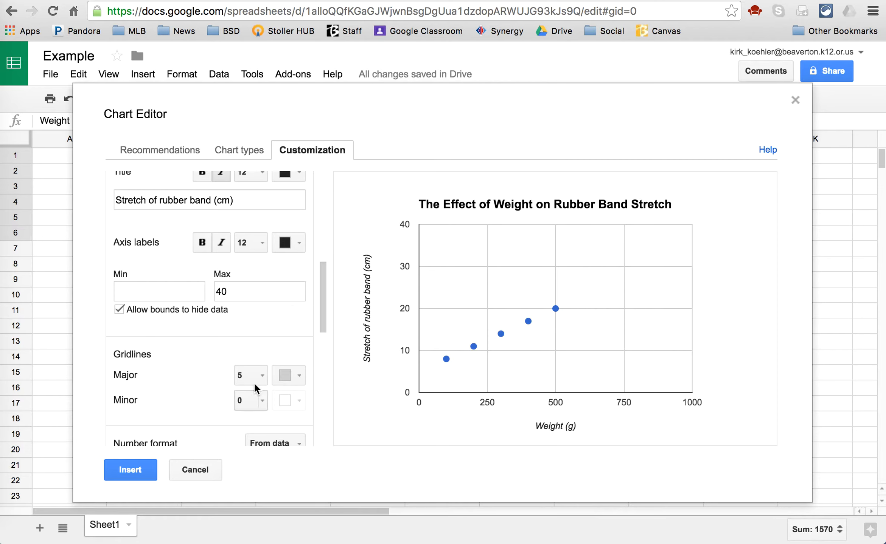
pyautogui.click(293, 373)
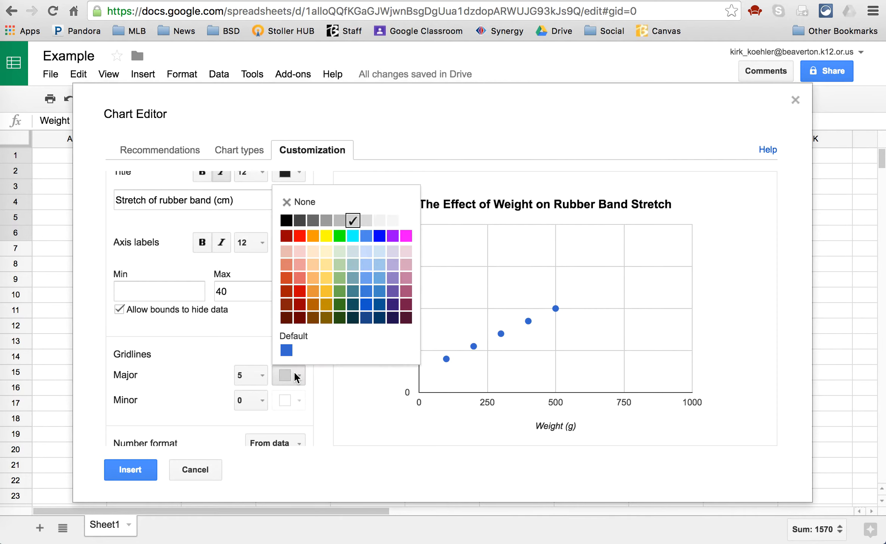
pyautogui.click(299, 223)
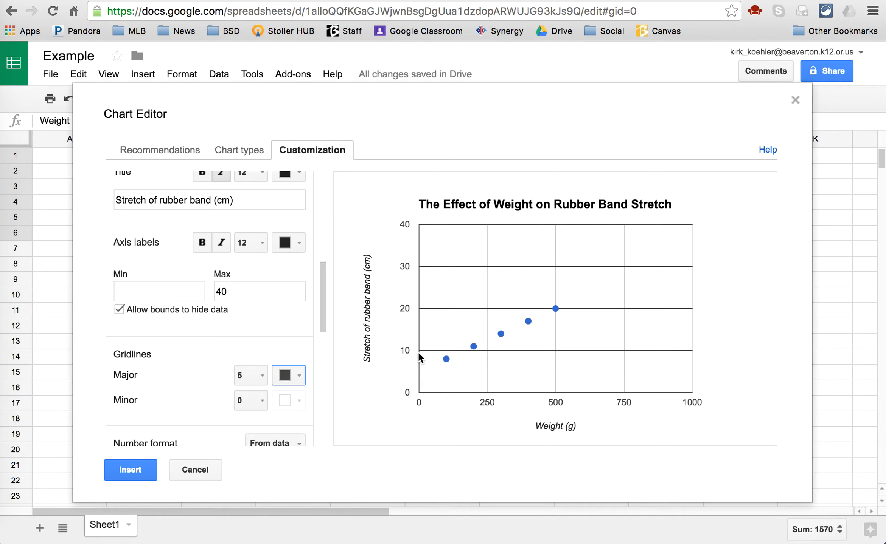
# - Set the number of minor gridlines on the left vertical axis to 9
pyautogui.click(261, 400)
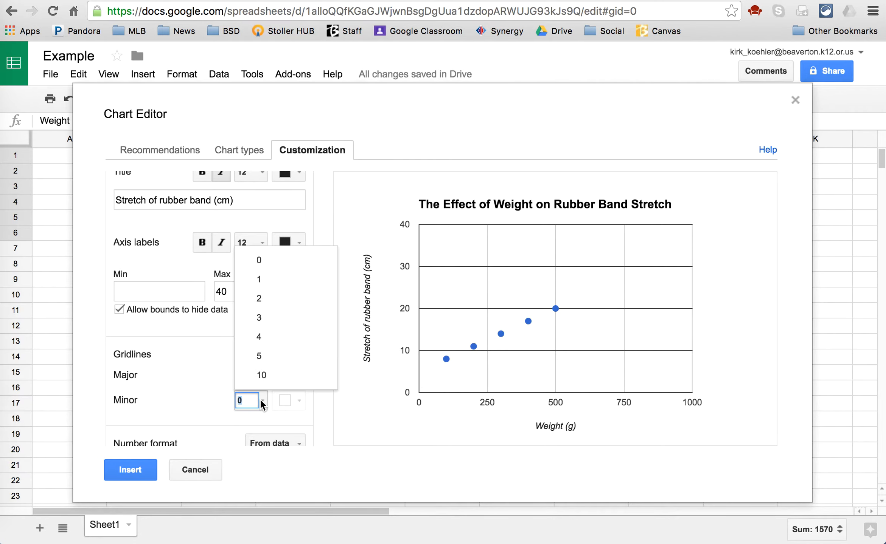
pyautogui.click(257, 369)
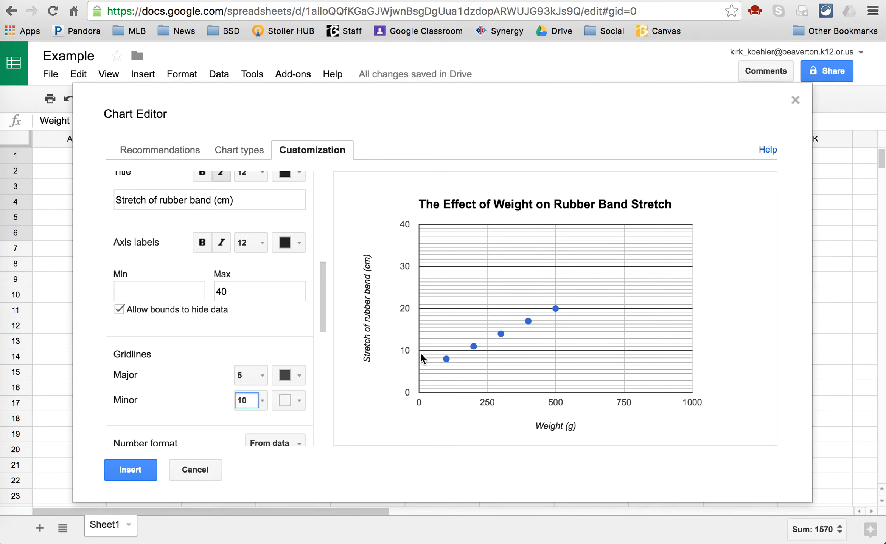
pyautogui.click(252, 400)
pyautogui.press('BackSpace')
pyautogui.press('BackSpace')
pyautogui.write('9')
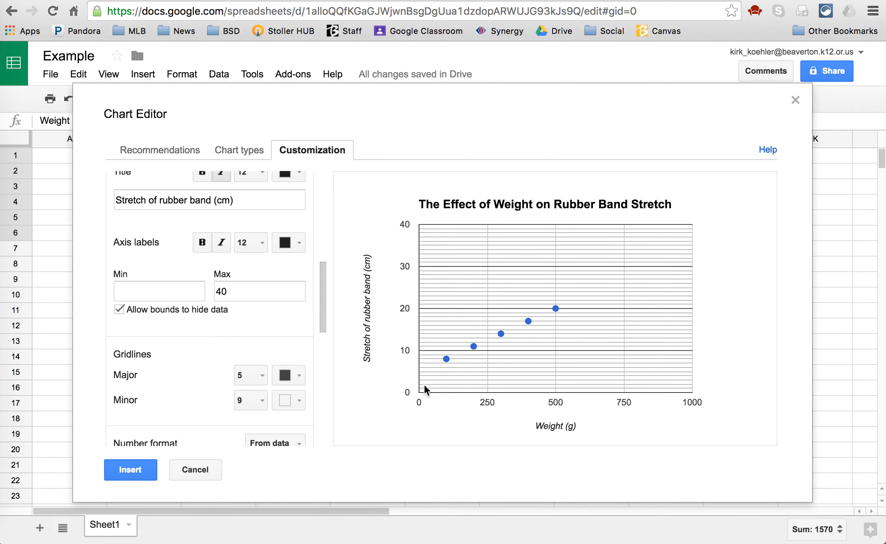
pyautogui.scroll(-5, 188, 361)
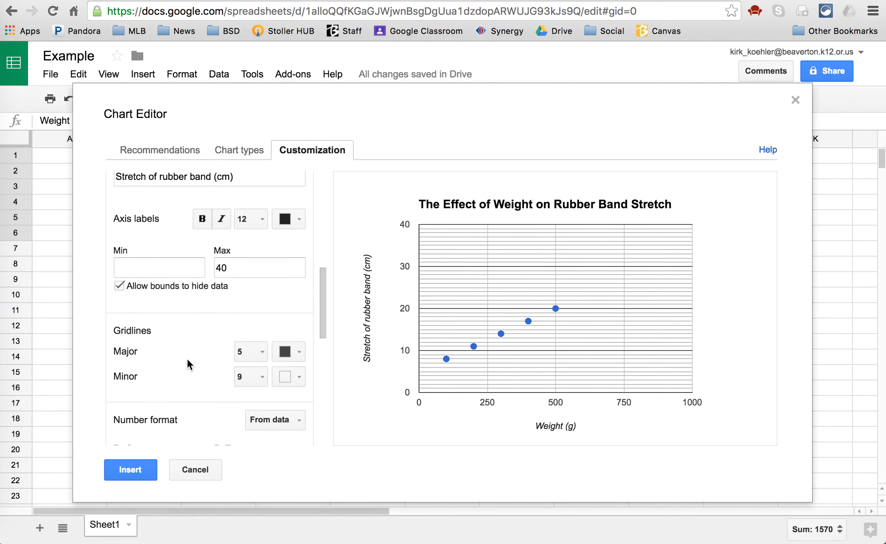
# - Set the horizontal weight axis to 6 major gridlines and 3 minor gridlines
pyautogui.scroll(10, 186, 358)
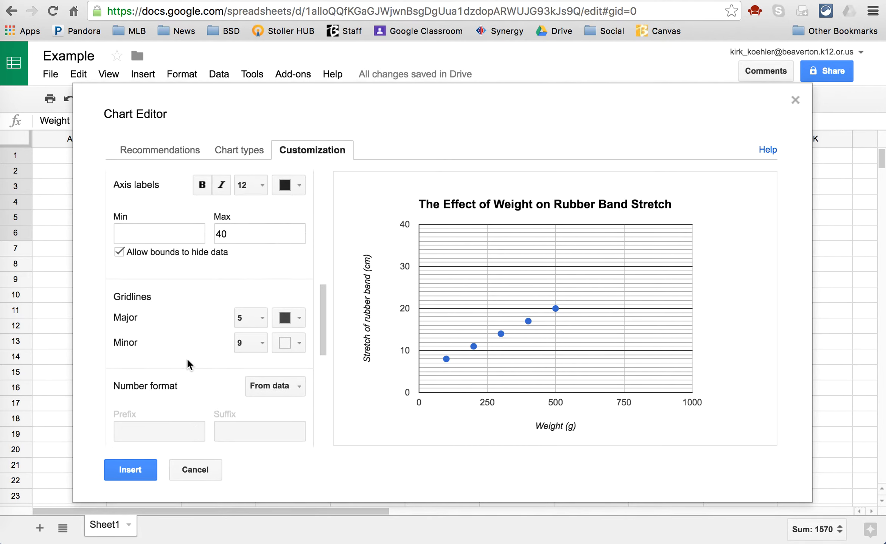
pyautogui.click(214, 275)
pyautogui.click(211, 299)
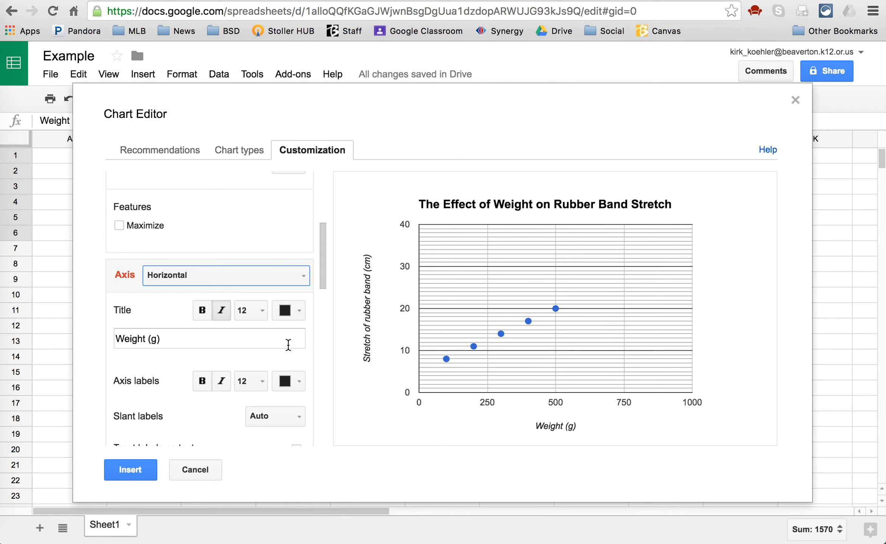
pyautogui.scroll(-2, 289, 346)
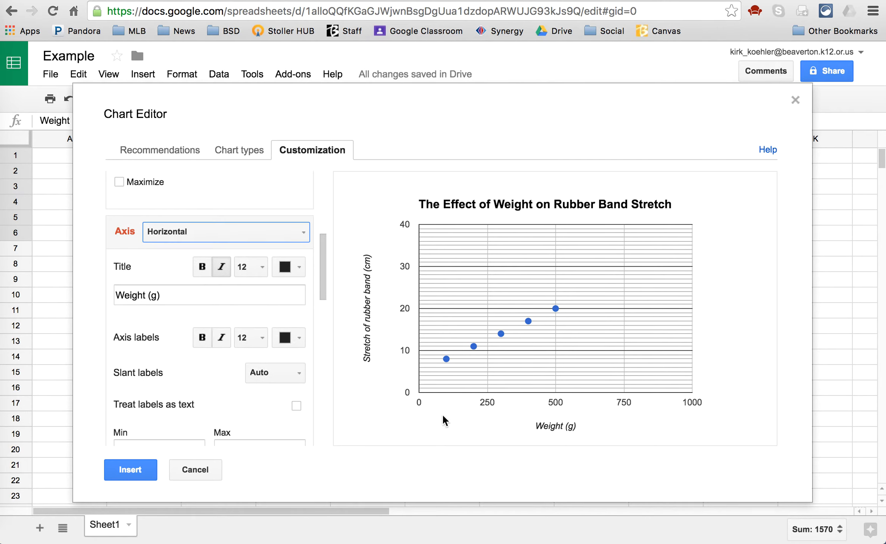
pyautogui.scroll(-1, 263, 331)
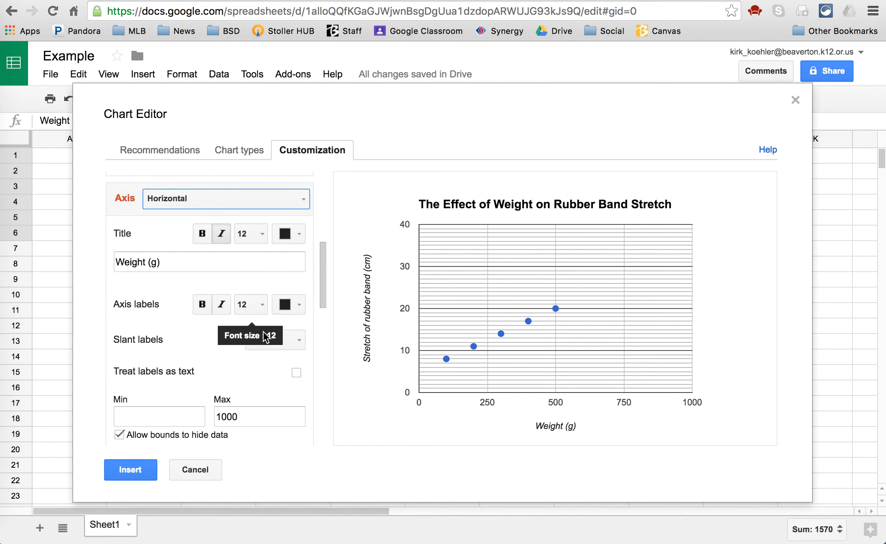
pyautogui.scroll(-2, 225, 397)
pyautogui.scroll(-3, 224, 398)
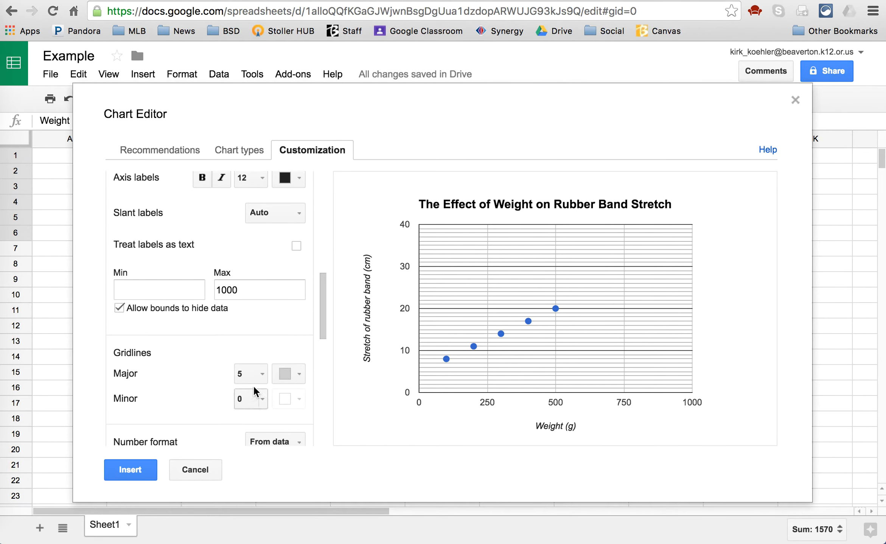
pyautogui.click(259, 376)
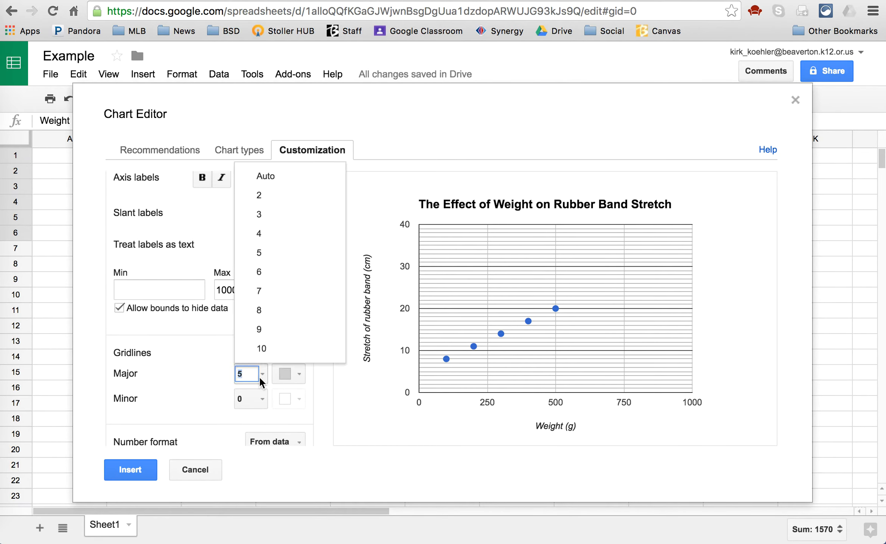
pyautogui.click(271, 273)
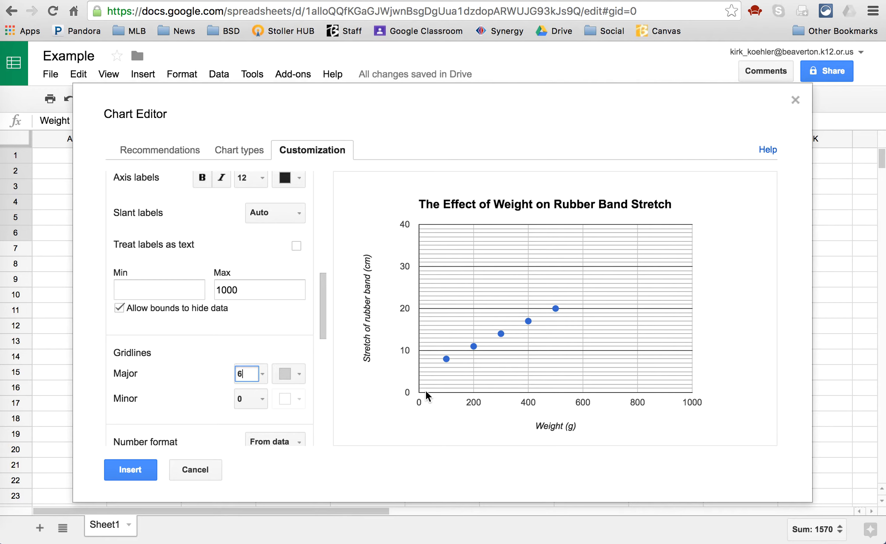
pyautogui.click(260, 400)
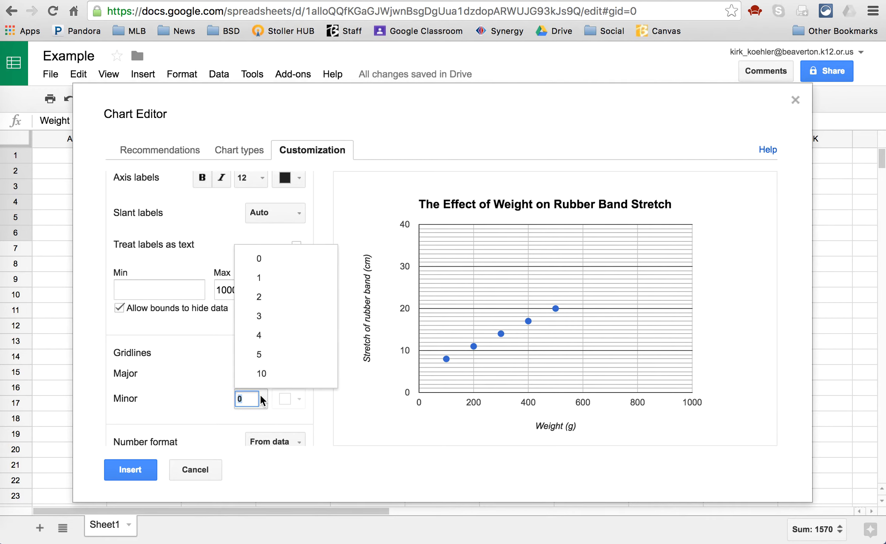
pyautogui.click(268, 317)
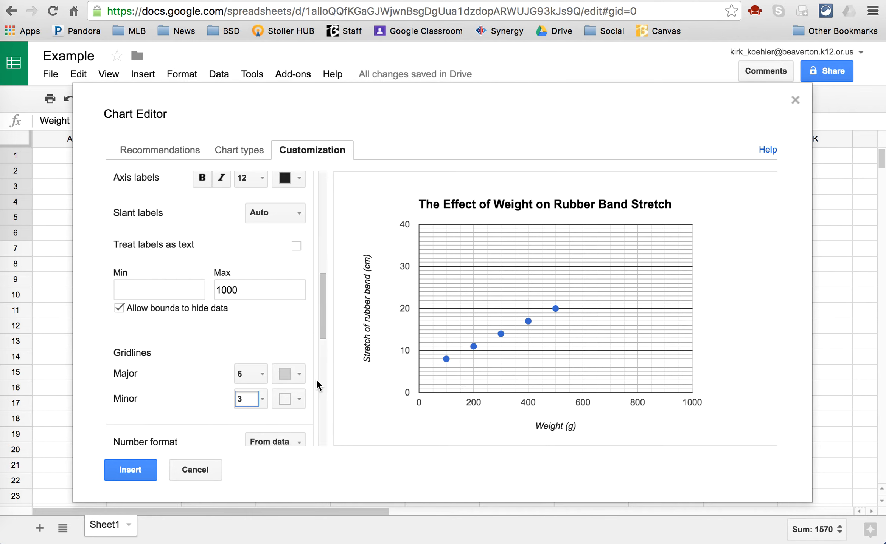
# - Change the colour of the horizontal axis's major and minor gridlines to dark grey
pyautogui.click(299, 373)
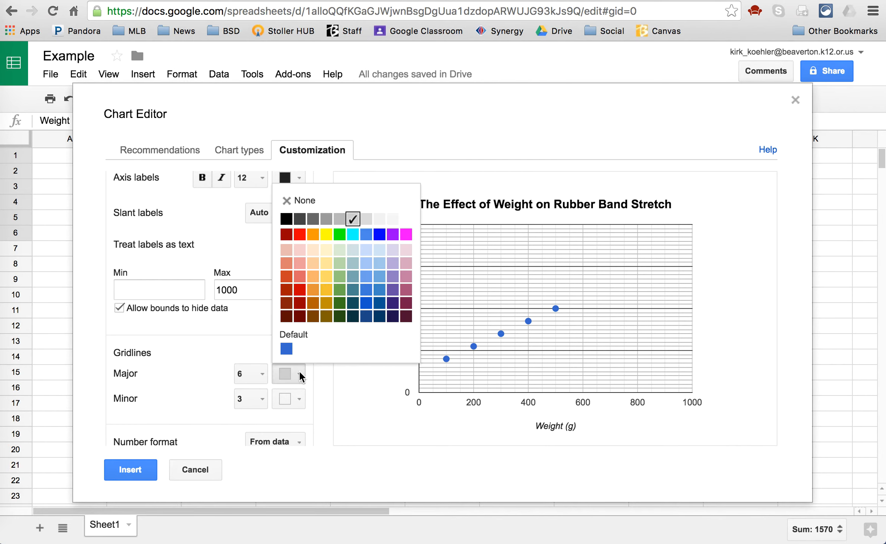
pyautogui.click(319, 221)
pyautogui.click(297, 397)
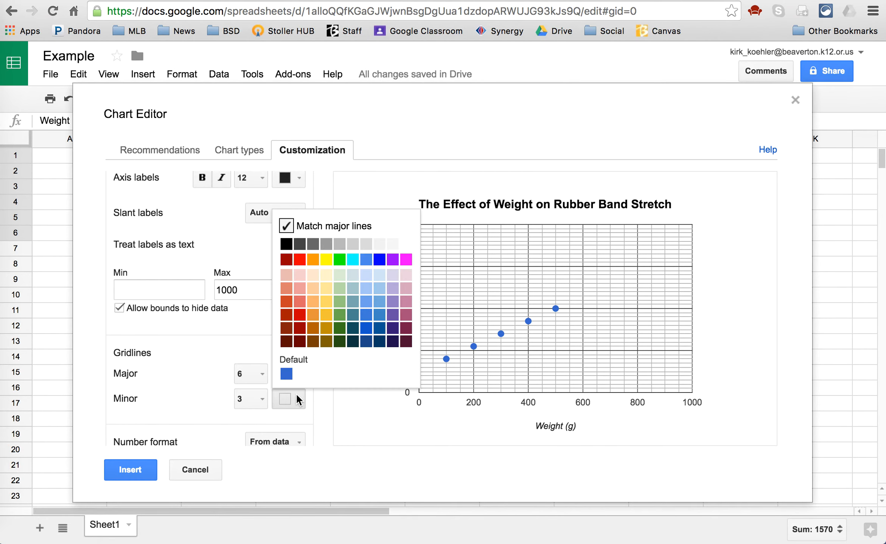
pyautogui.click(324, 245)
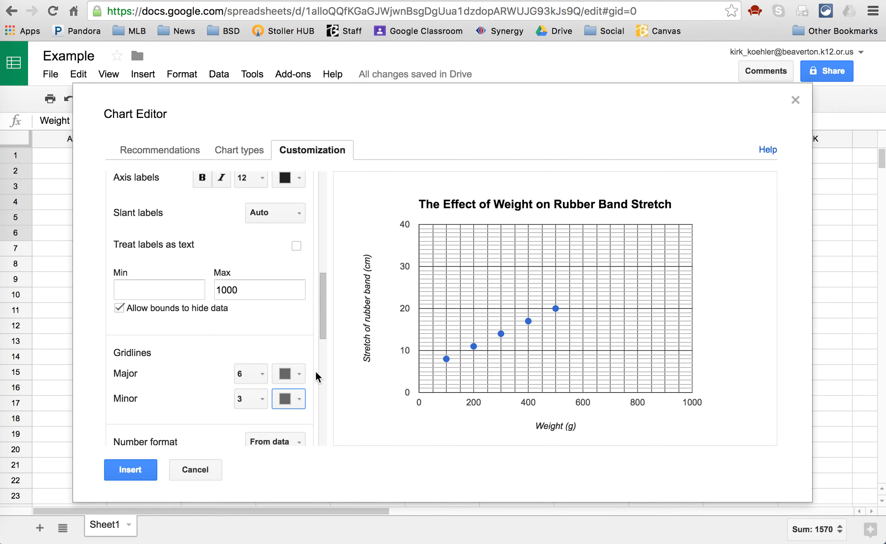
# - Add a linear trendline to the Stretch (cm) series
pyautogui.scroll(-5, 223, 349)
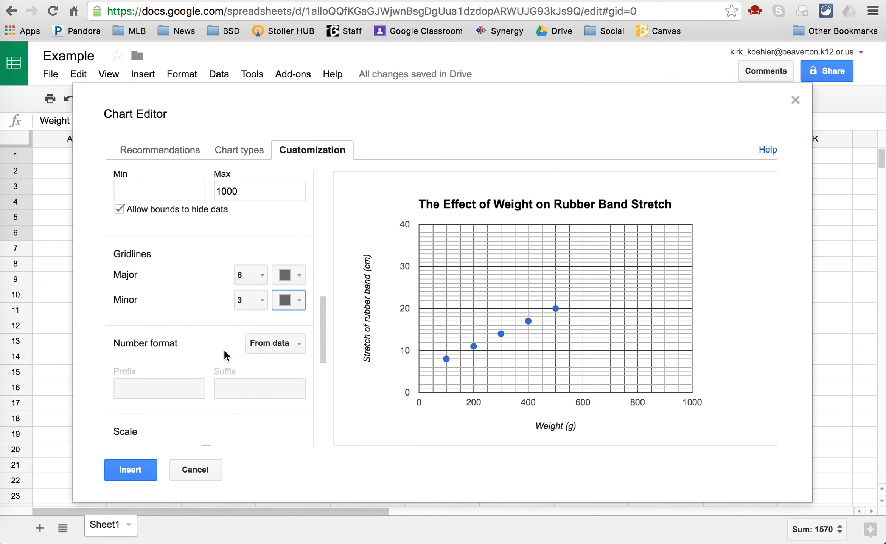
pyautogui.scroll(-5, 223, 349)
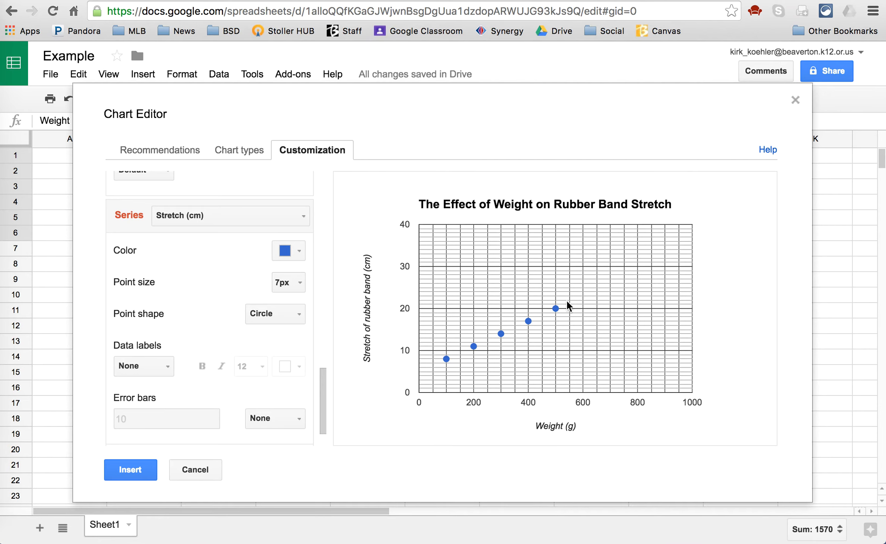
pyautogui.scroll(-1, 288, 394)
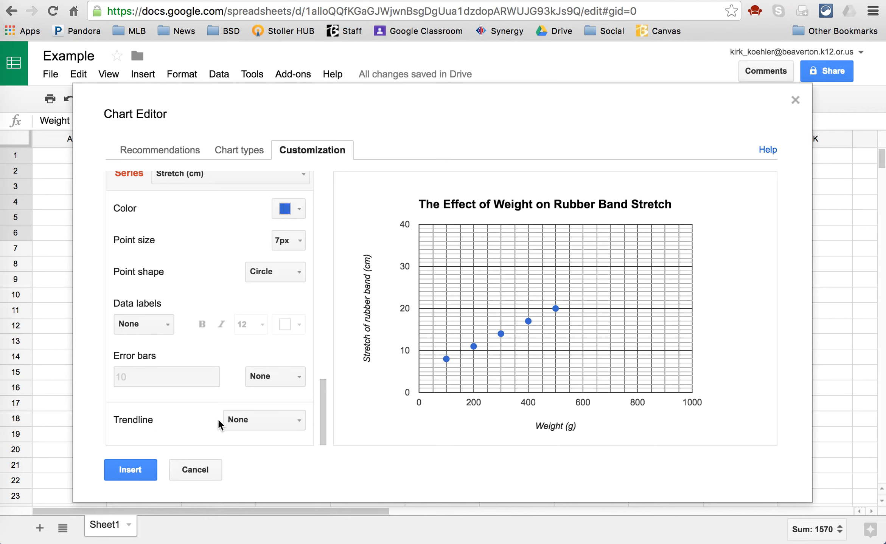
pyautogui.click(248, 418)
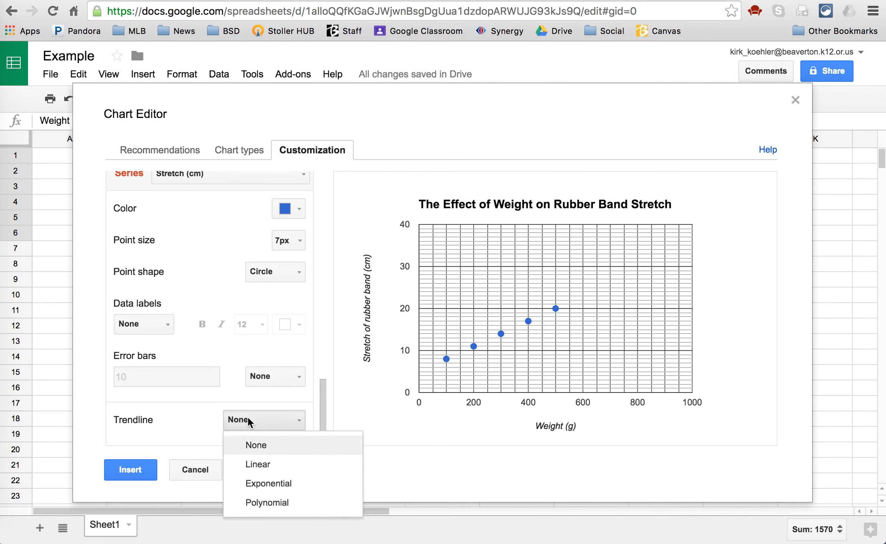
pyautogui.click(255, 469)
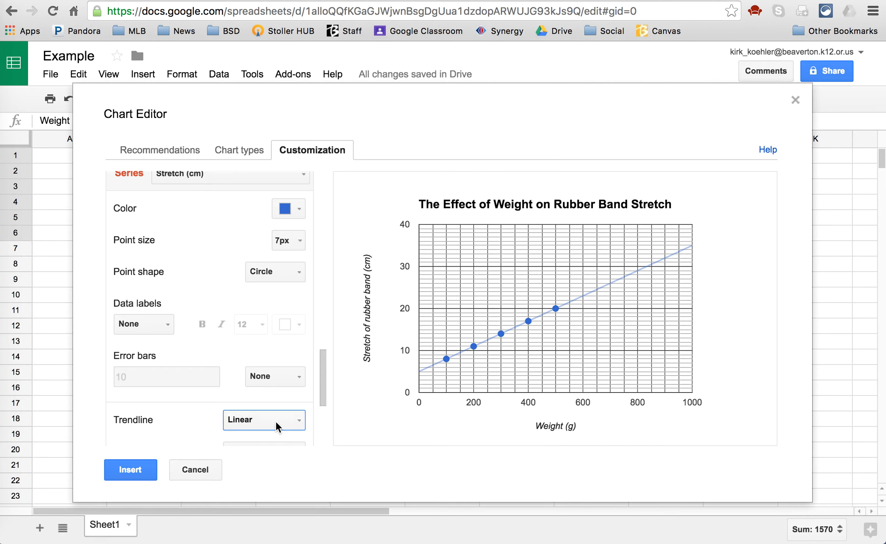
pyautogui.moveTo(434, 364)
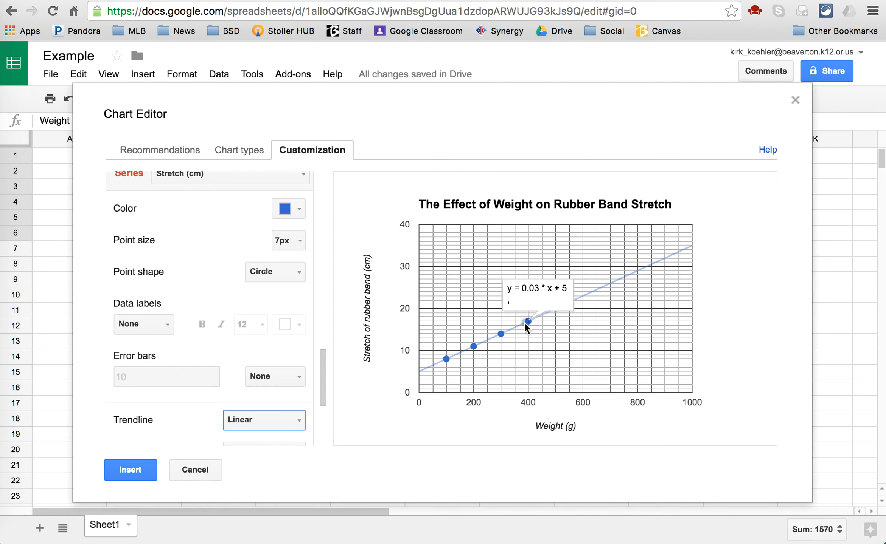